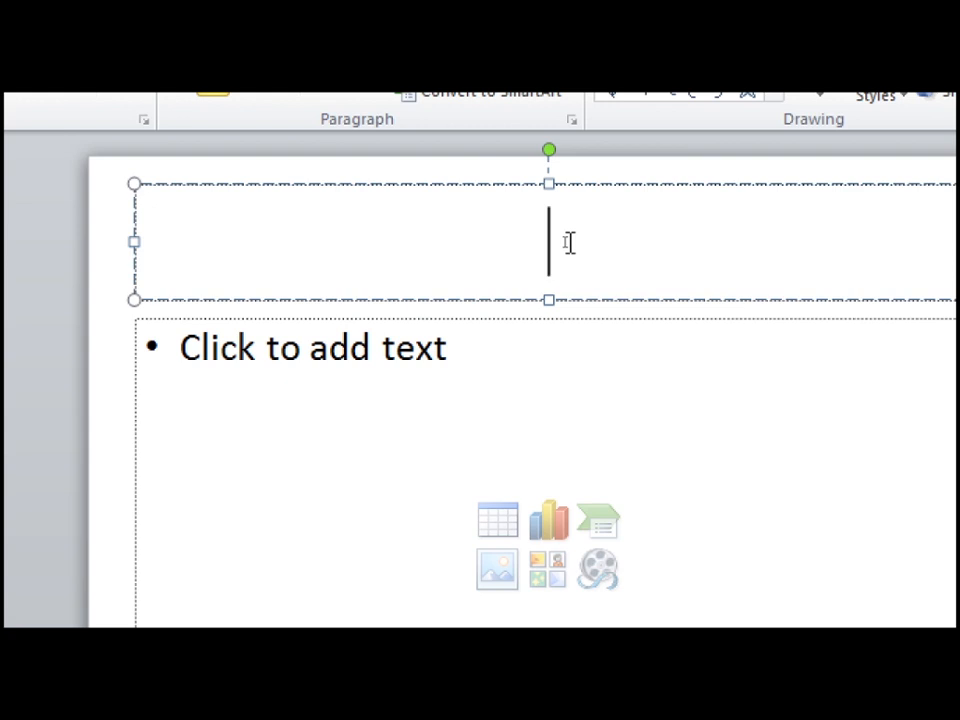
# Enter FEBRUARY 2021 CALENDAR as the slide title
pyautogui.write('FEBURY')
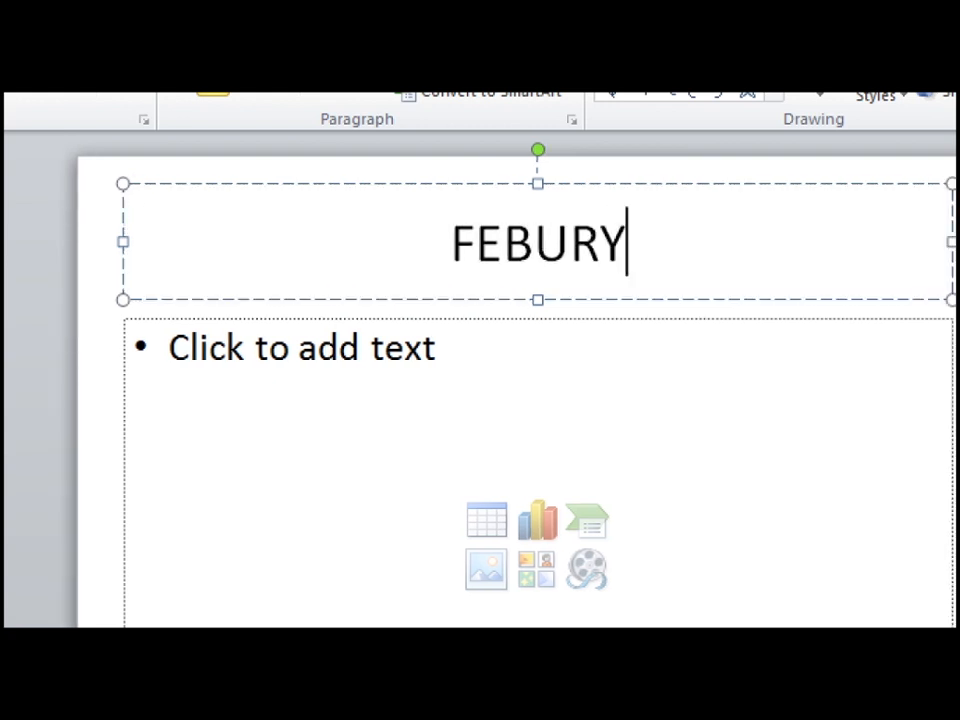
pyautogui.press('BackSpace')
pyautogui.press('BackSpace')
pyautogui.press('BackSpace')
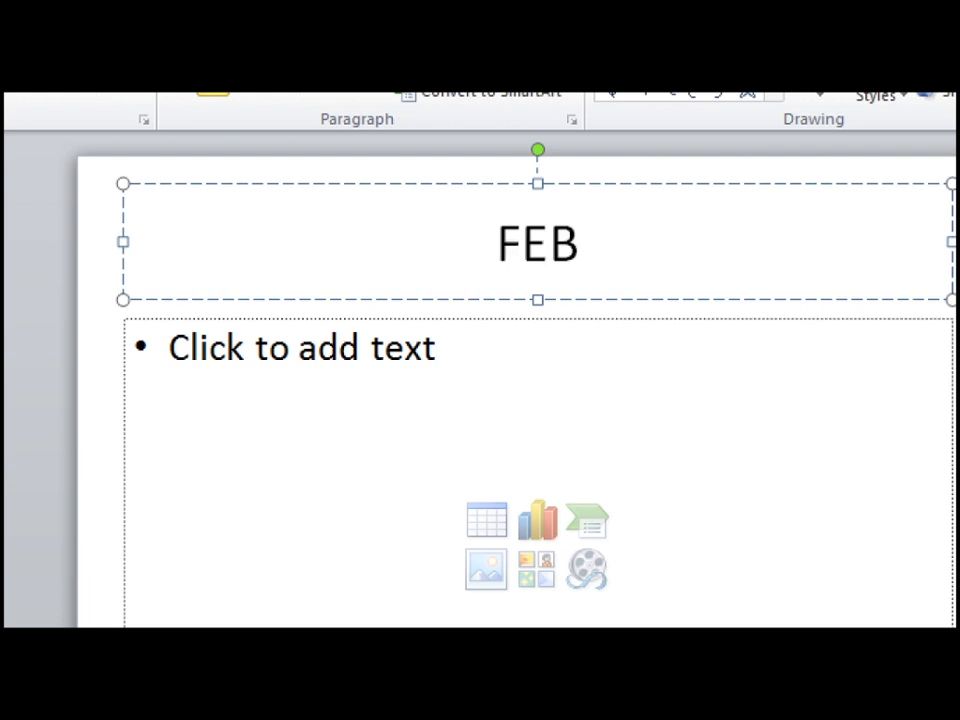
pyautogui.write('RU')
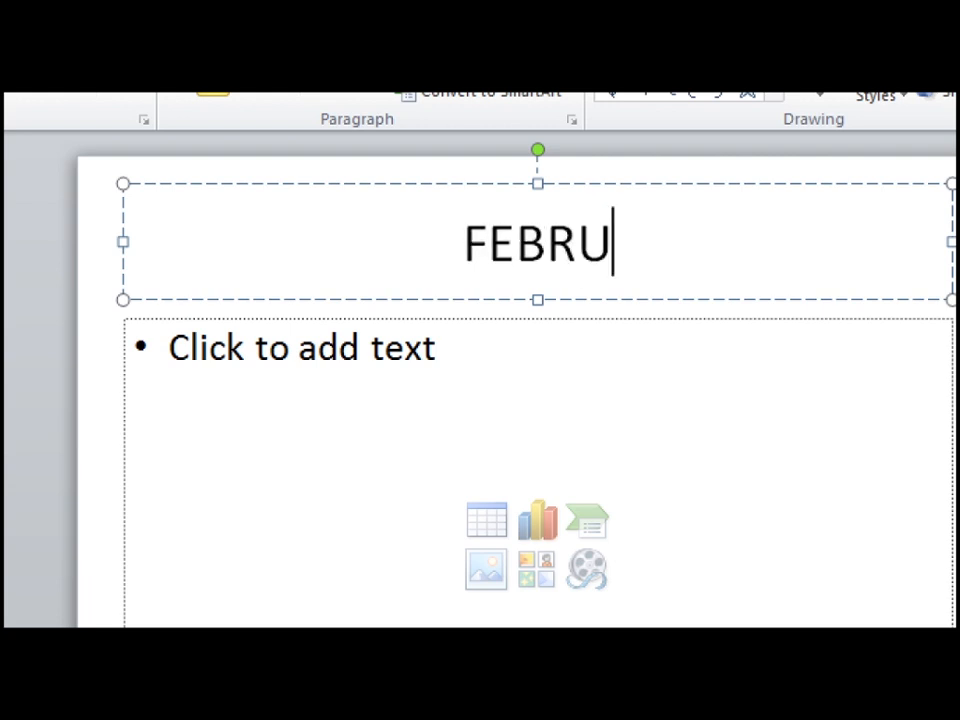
pyautogui.write('A')
pyautogui.press('BackSpace')
pyautogui.write('Y')
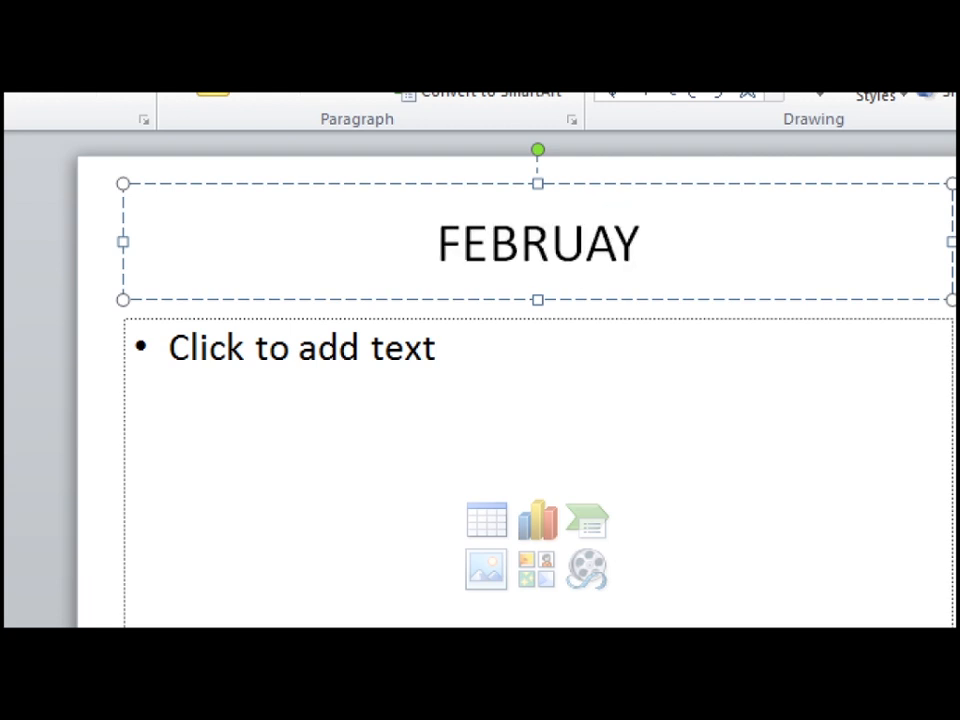
pyautogui.press('BackSpace')
pyautogui.write('RY')
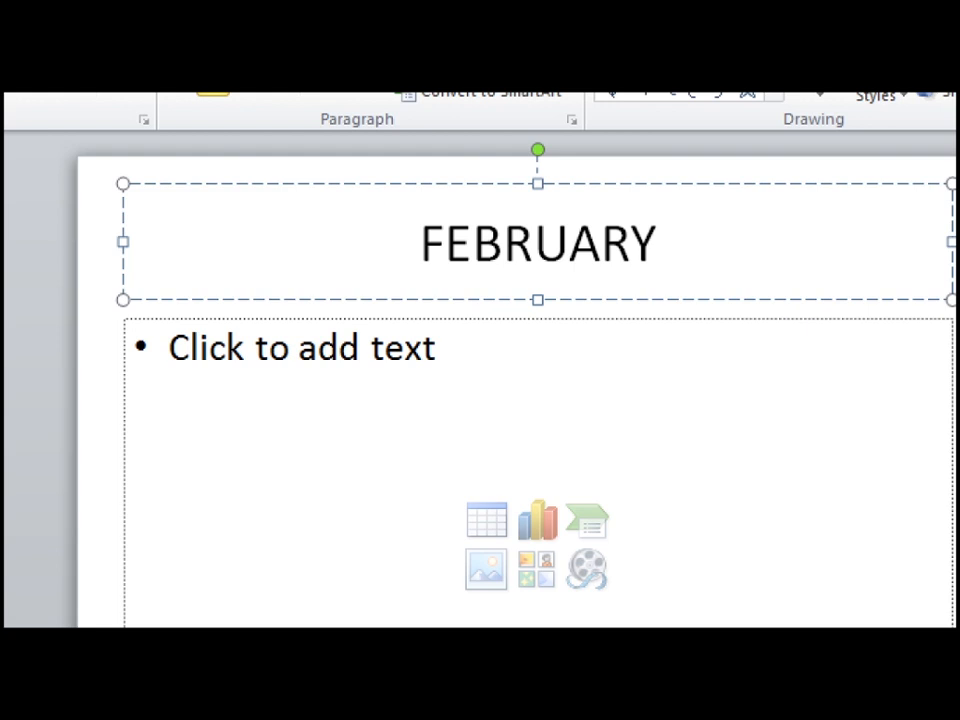
pyautogui.write('22')
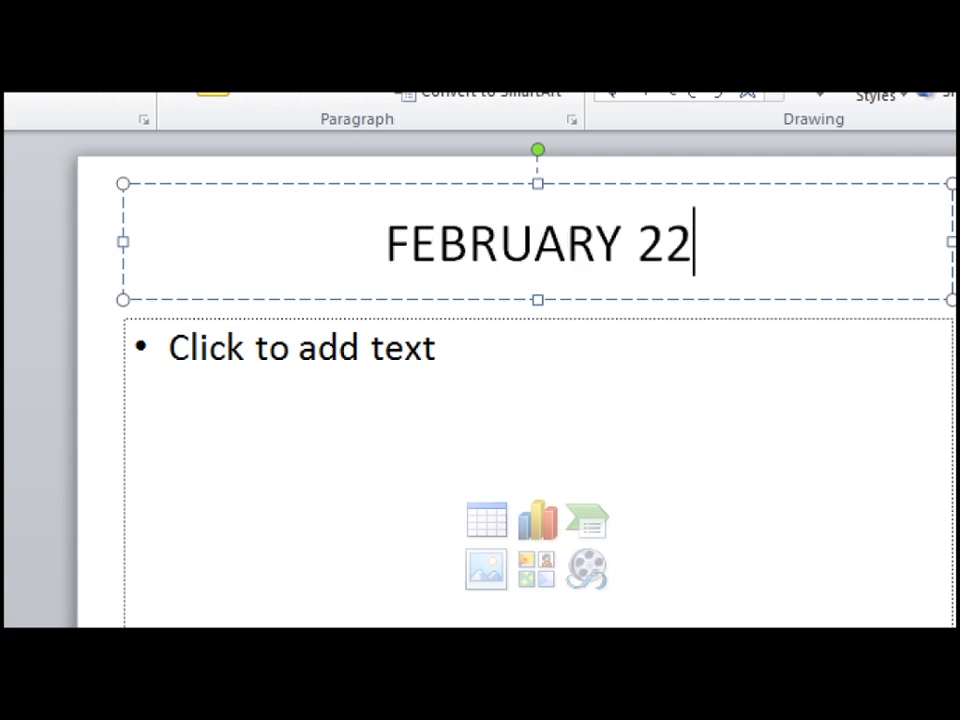
pyautogui.press('BackSpace')
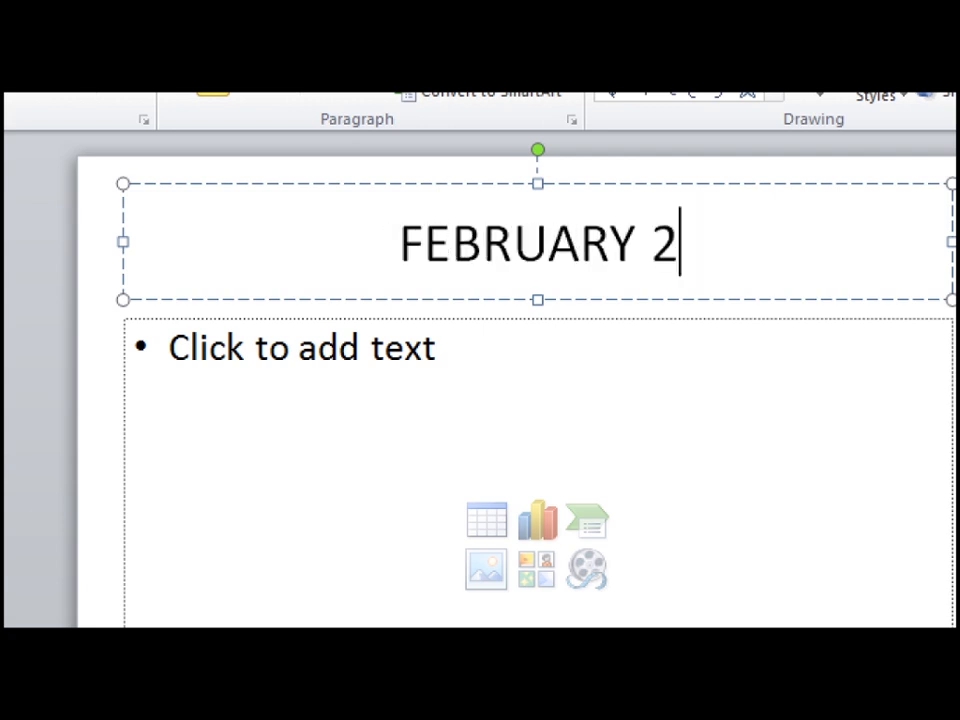
pyautogui.write('02')
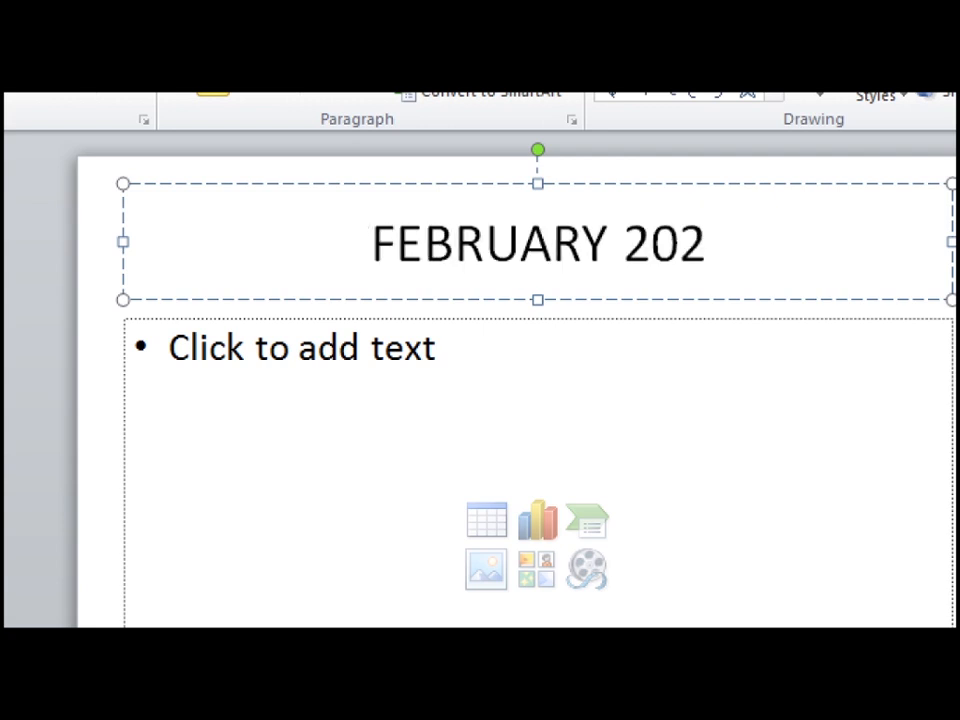
pyautogui.write('1')
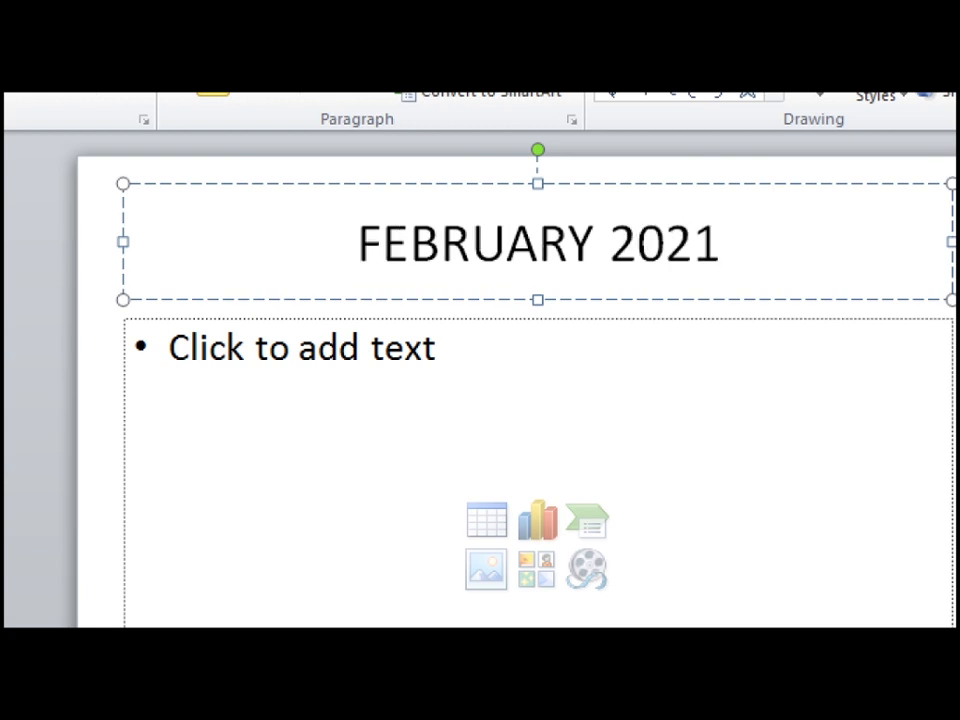
pyautogui.write(' CA')
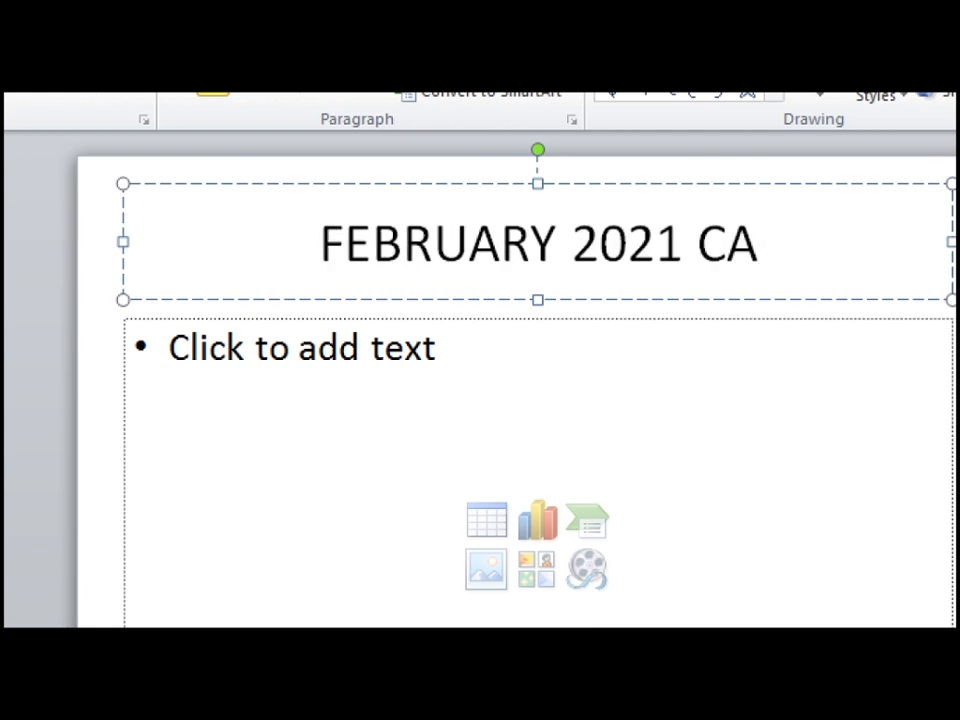
pyautogui.write('LN')
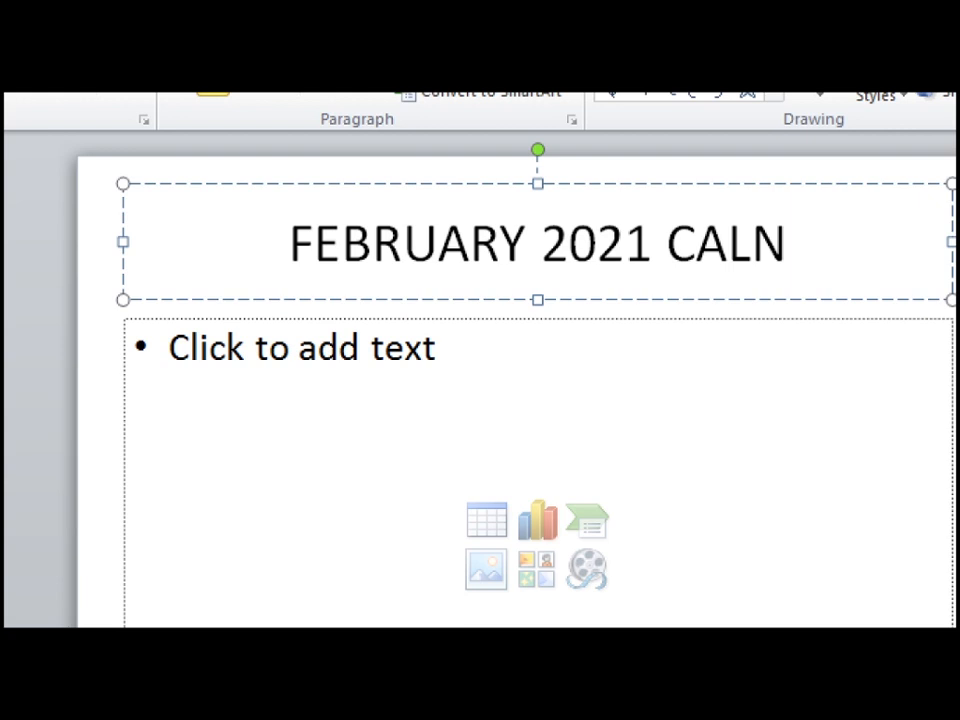
pyautogui.press('BackSpace')
pyautogui.write('E')
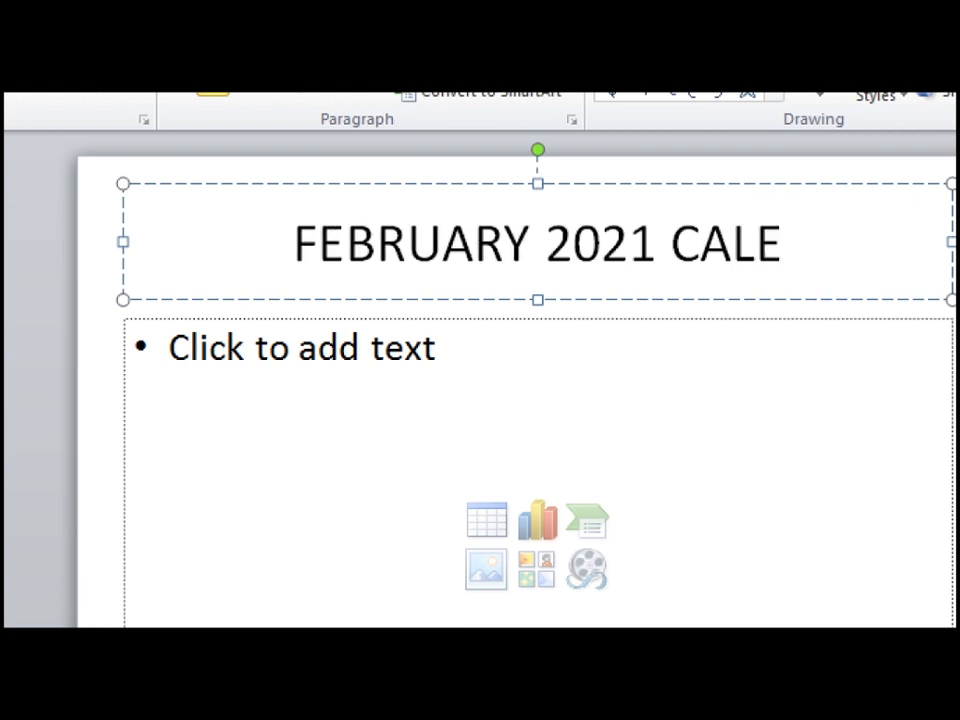
pyautogui.write('ND')
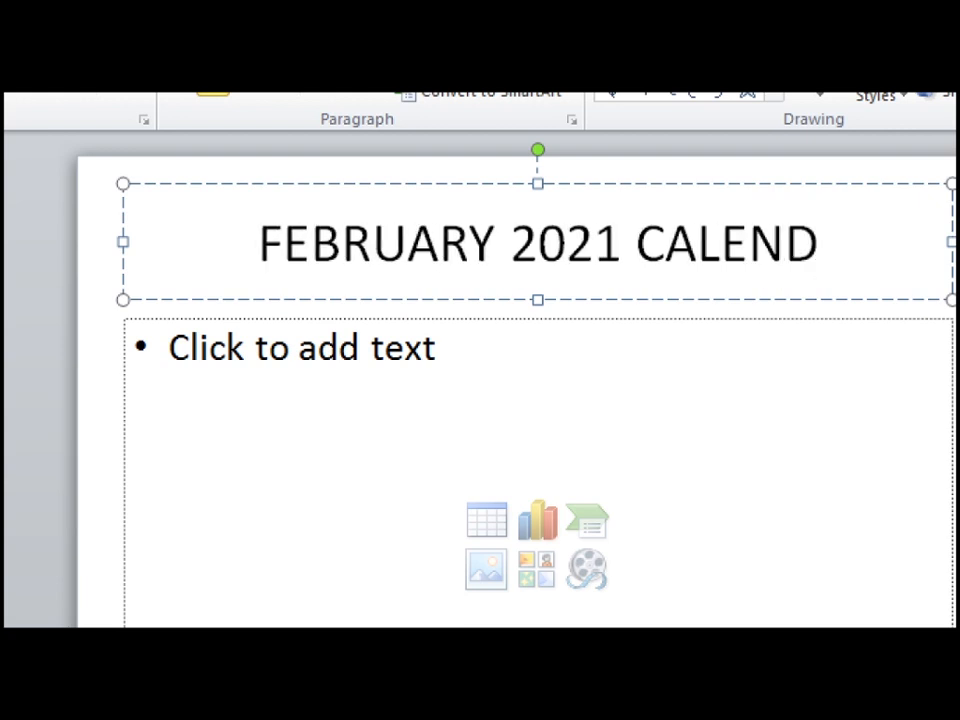
pyautogui.write('R')
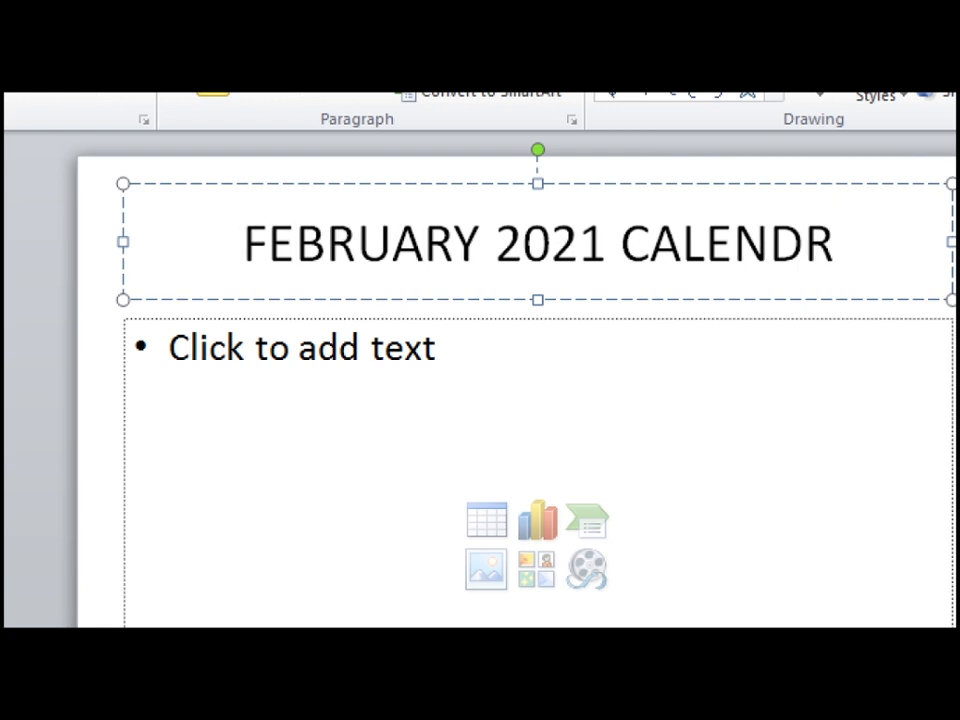
pyautogui.press('BackSpace')
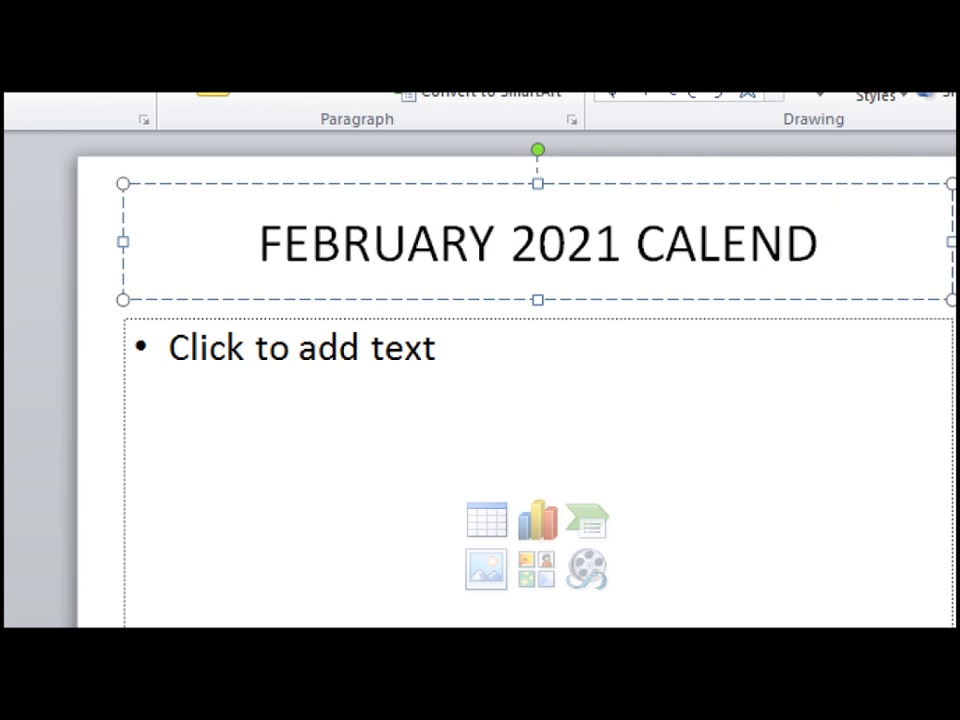
pyautogui.write('AR')
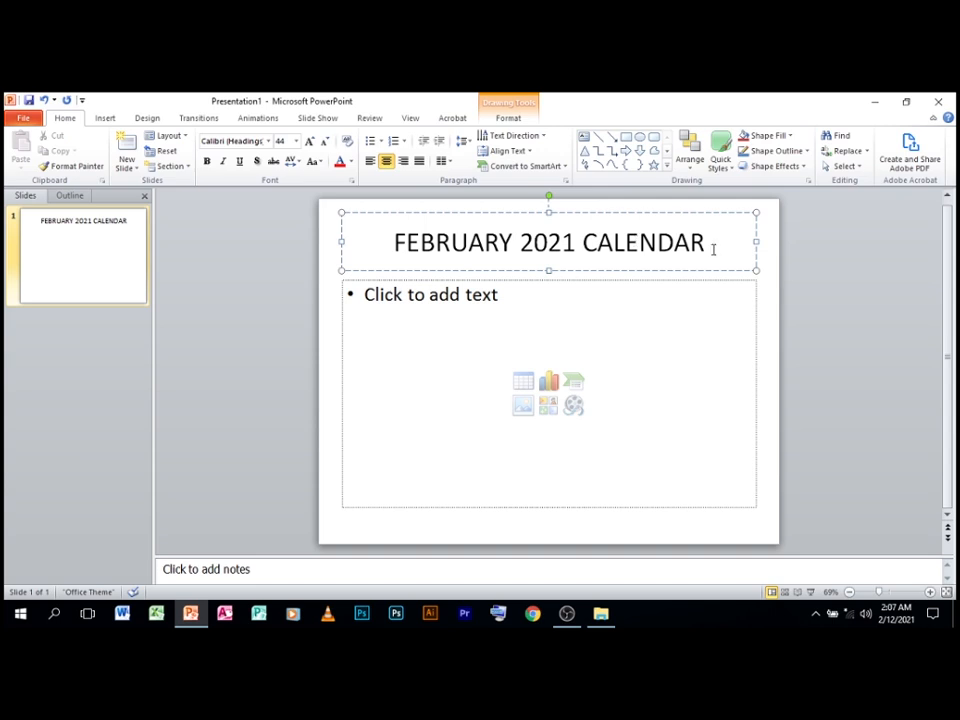
# Enlarge the whole title text to 54 pt
pyautogui.moveTo(707, 243); pyautogui.dragTo(393, 243)
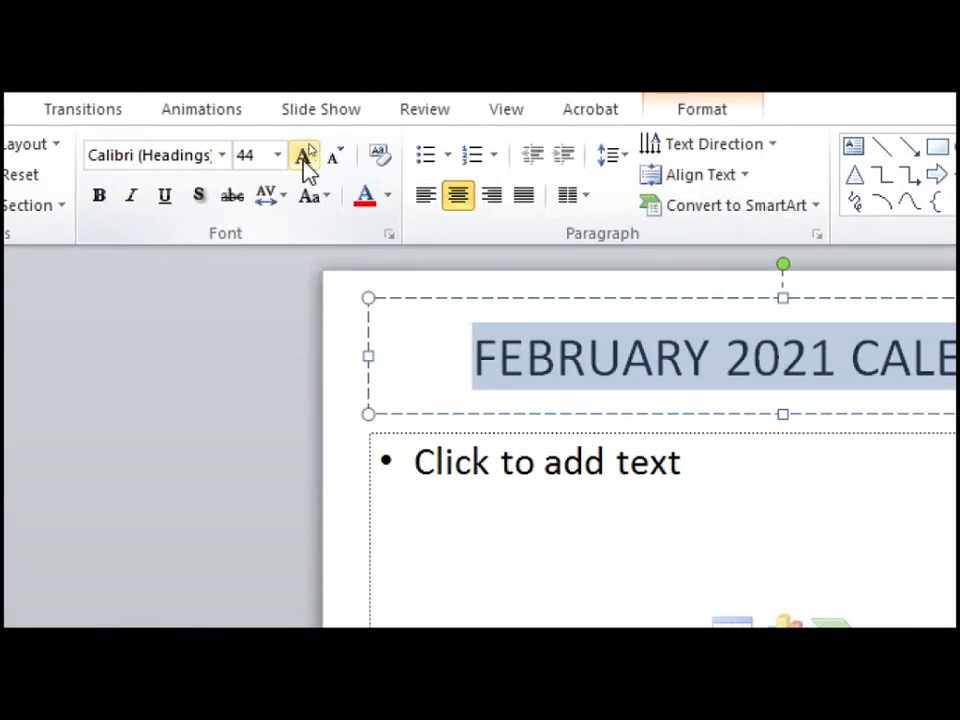
pyautogui.click(304, 160)
pyautogui.click(304, 160)
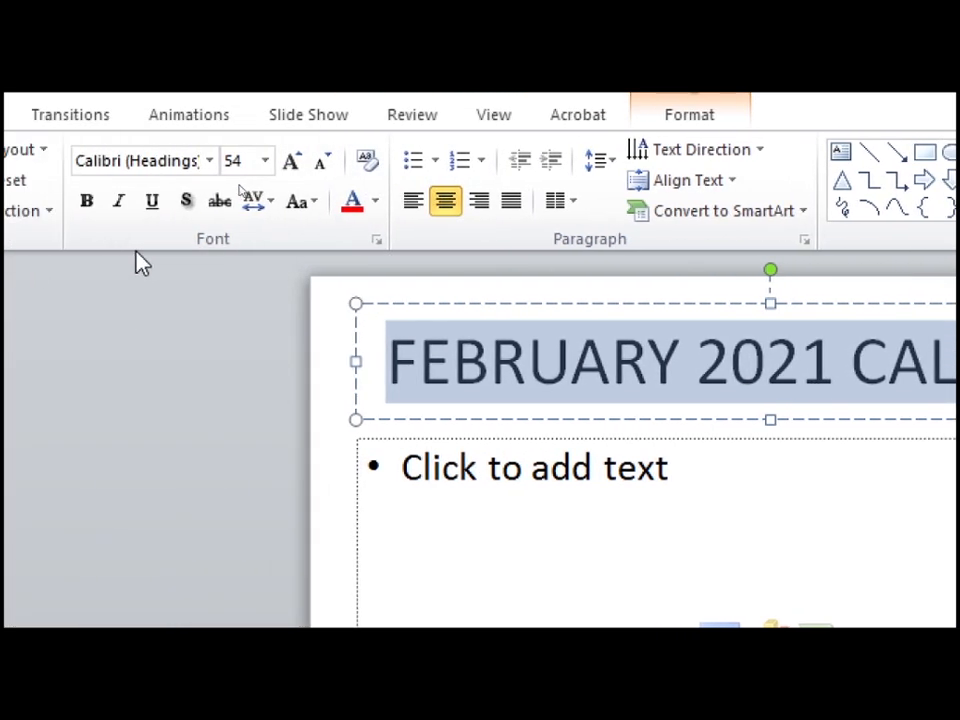
# Set the title's font to Times New Roman and reduce its size until it fits on one line
pyautogui.click(211, 176)
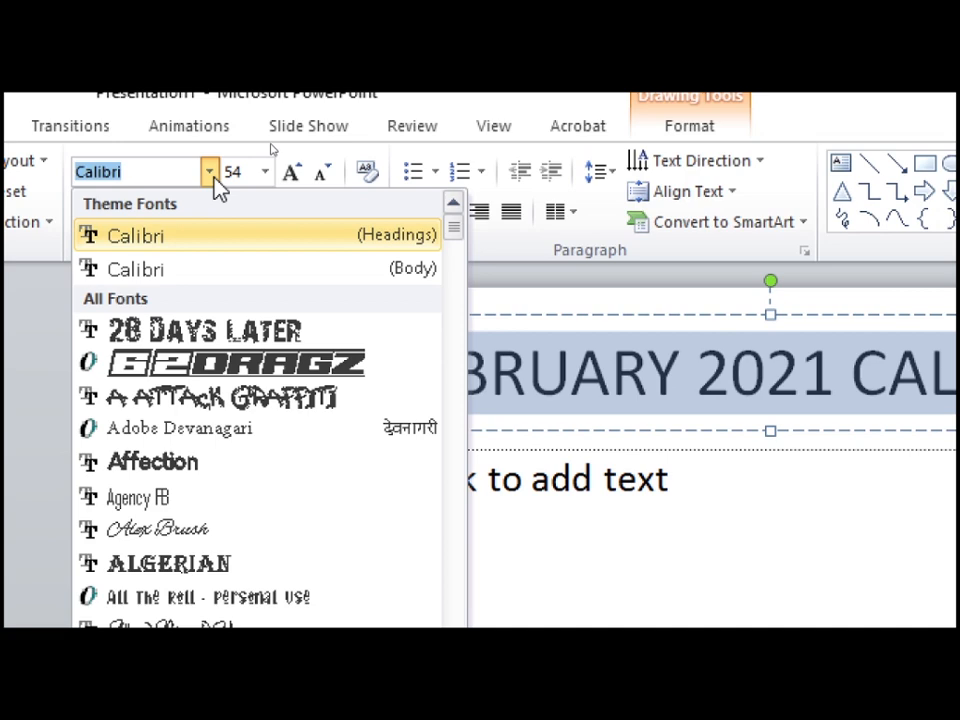
pyautogui.write('Times New Roman')
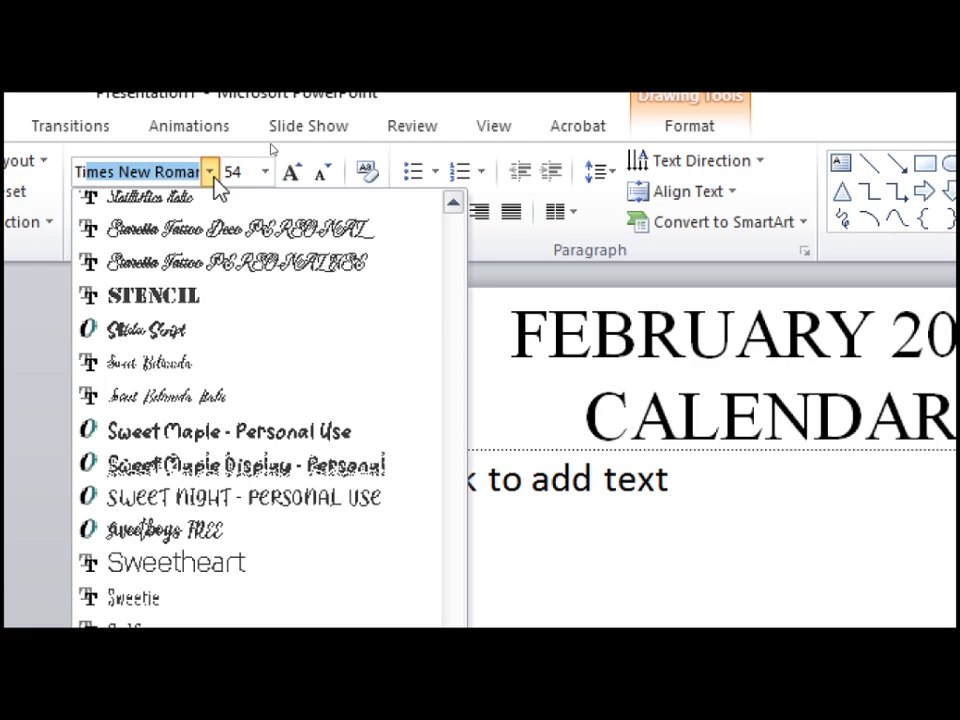
pyautogui.press('Return')
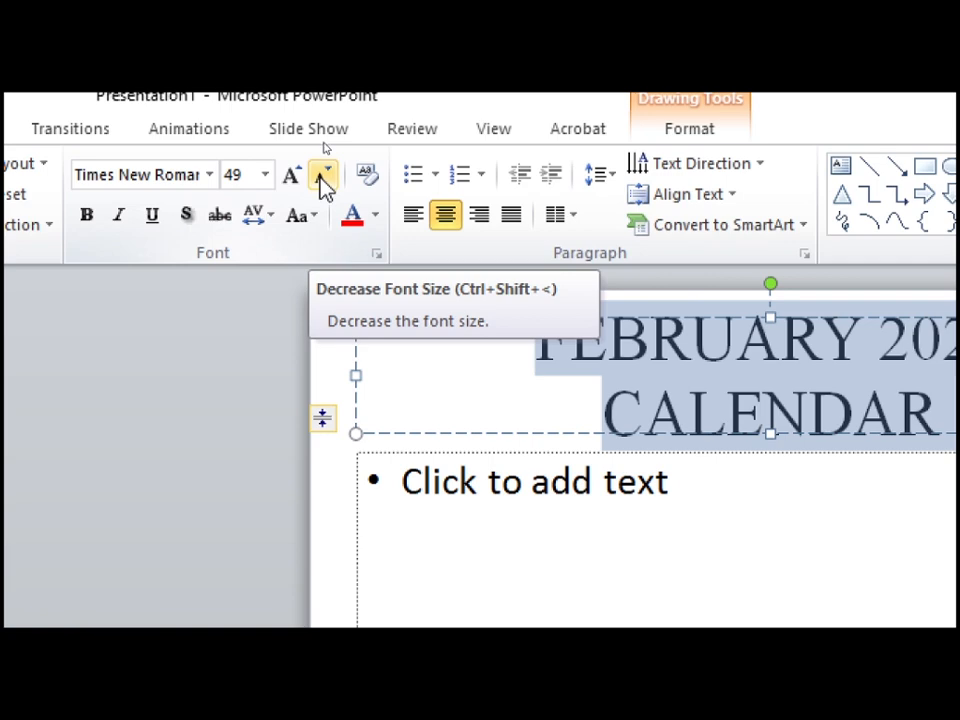
pyautogui.click(322, 181)
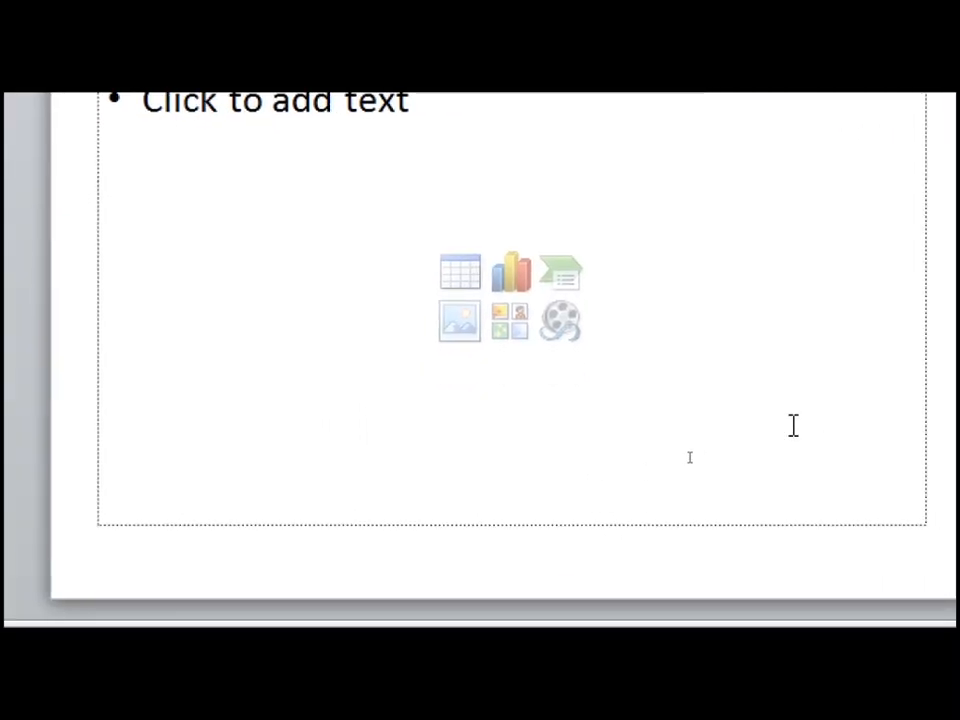
# Insert a table with 7 columns and 7 rows in the content placeholder below the title
pyautogui.click(461, 270)
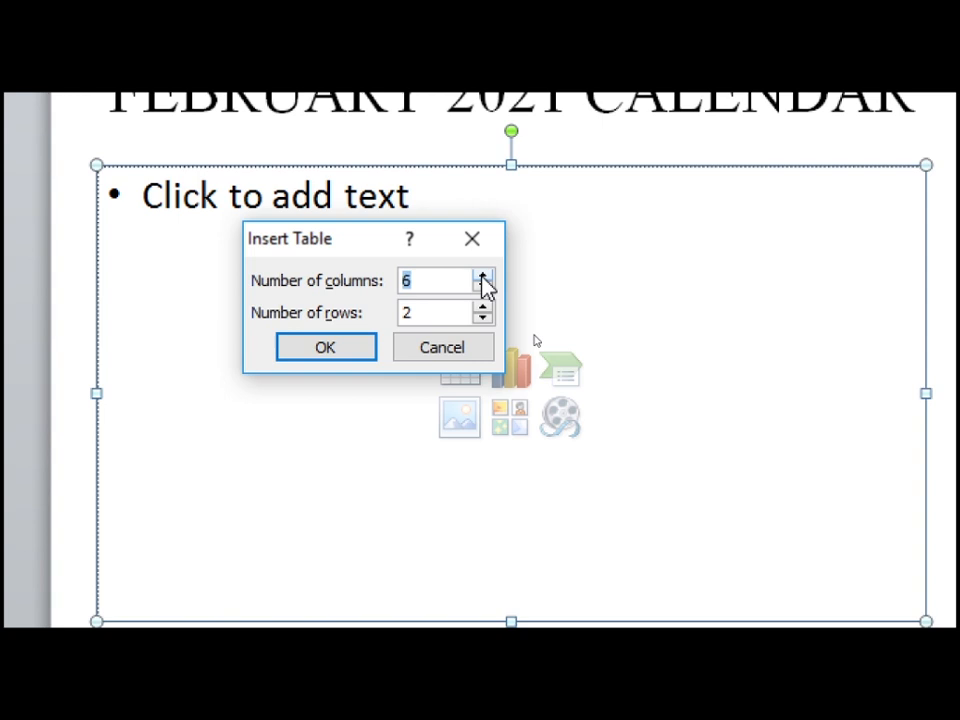
pyautogui.click(483, 282)
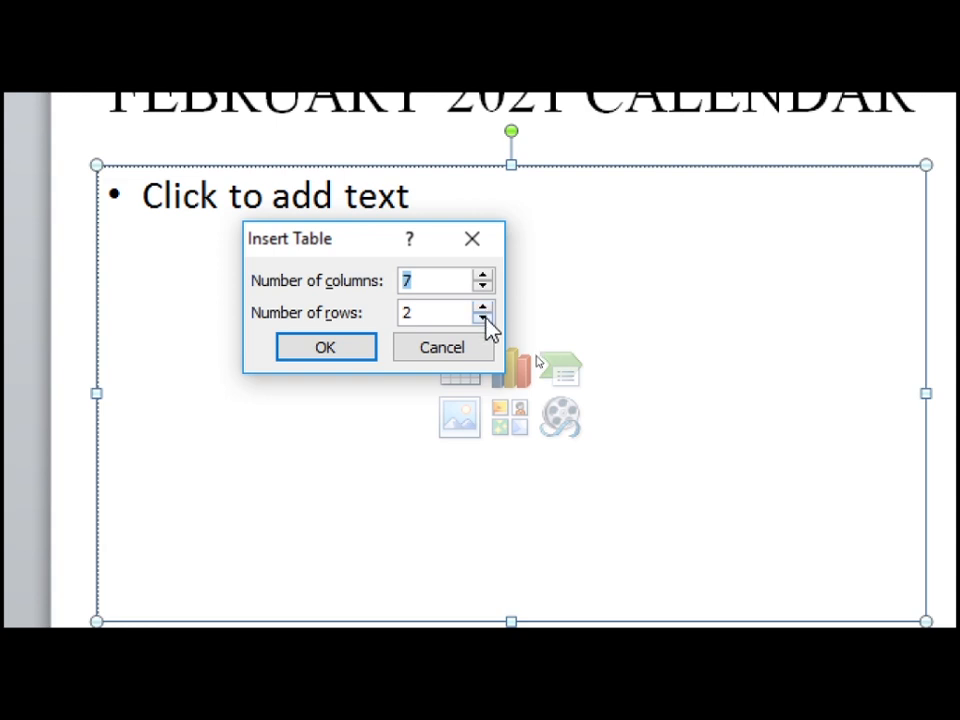
pyautogui.click(483, 318)
pyautogui.click(483, 307)
pyautogui.click(483, 307)
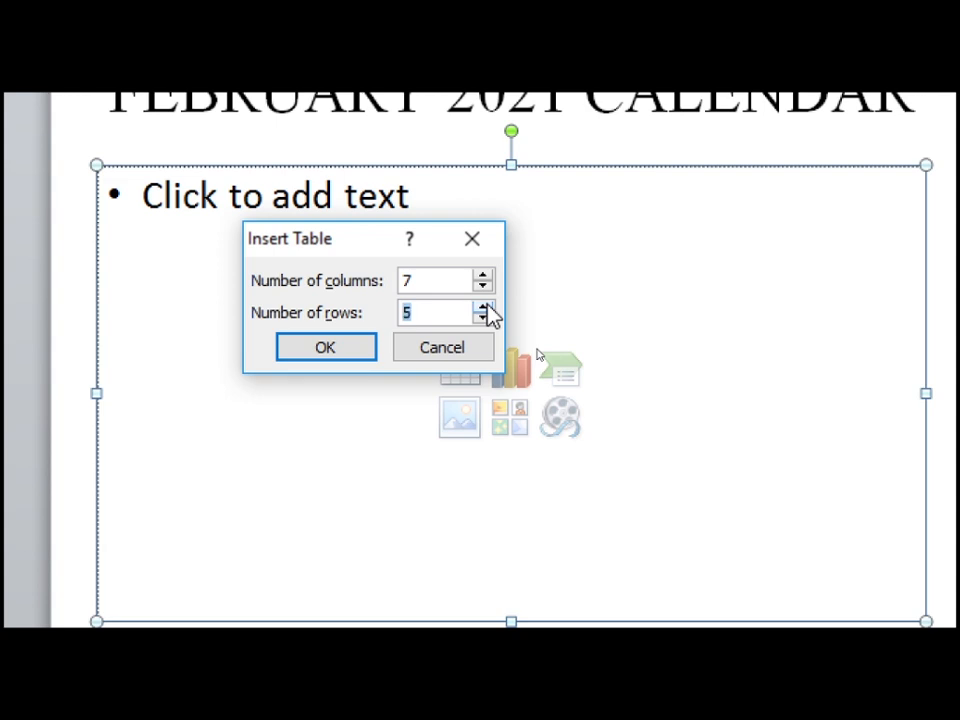
pyautogui.click(483, 307)
pyautogui.click(343, 352)
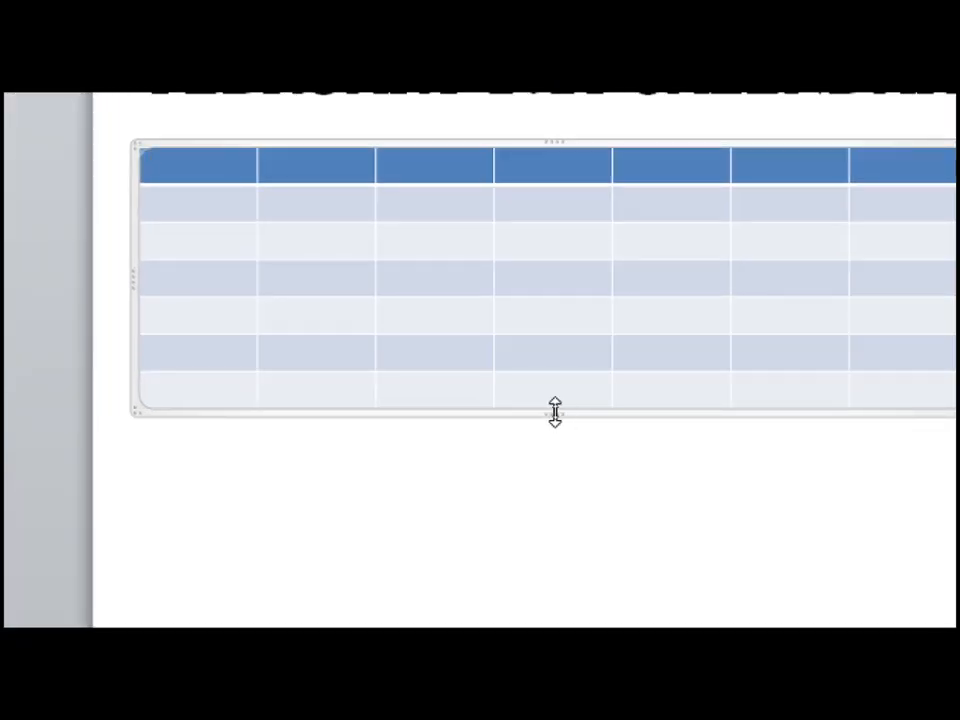
# Enlarge the table to reach near the slide's bottom and side edges and up to just below the title
pyautogui.moveTo(555, 411); pyautogui.dragTo(553, 551)
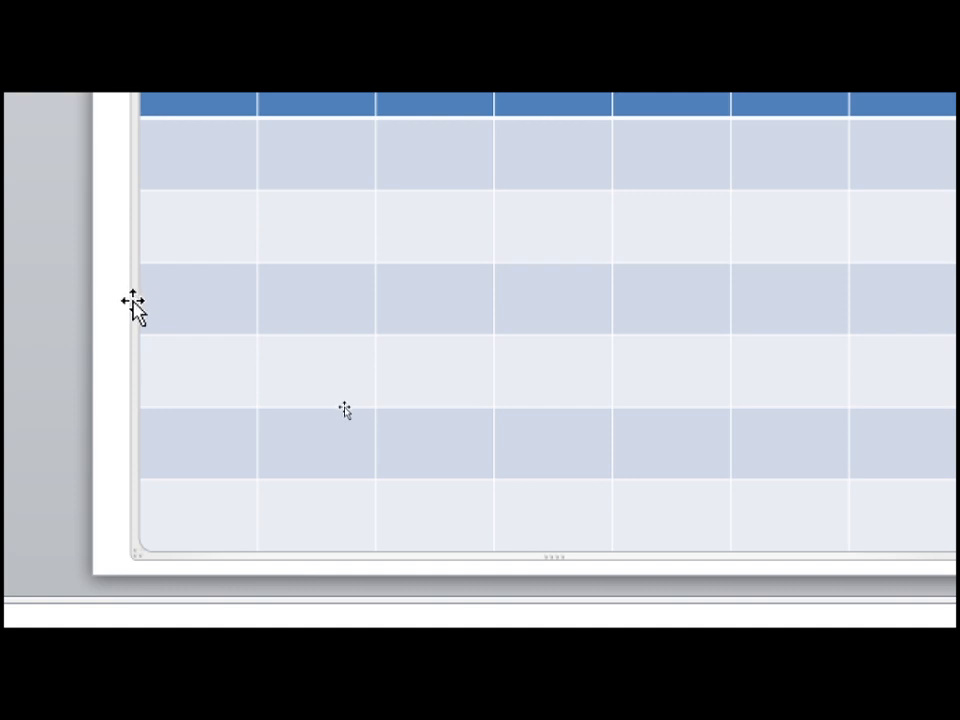
pyautogui.moveTo(131, 294); pyautogui.dragTo(120, 298)
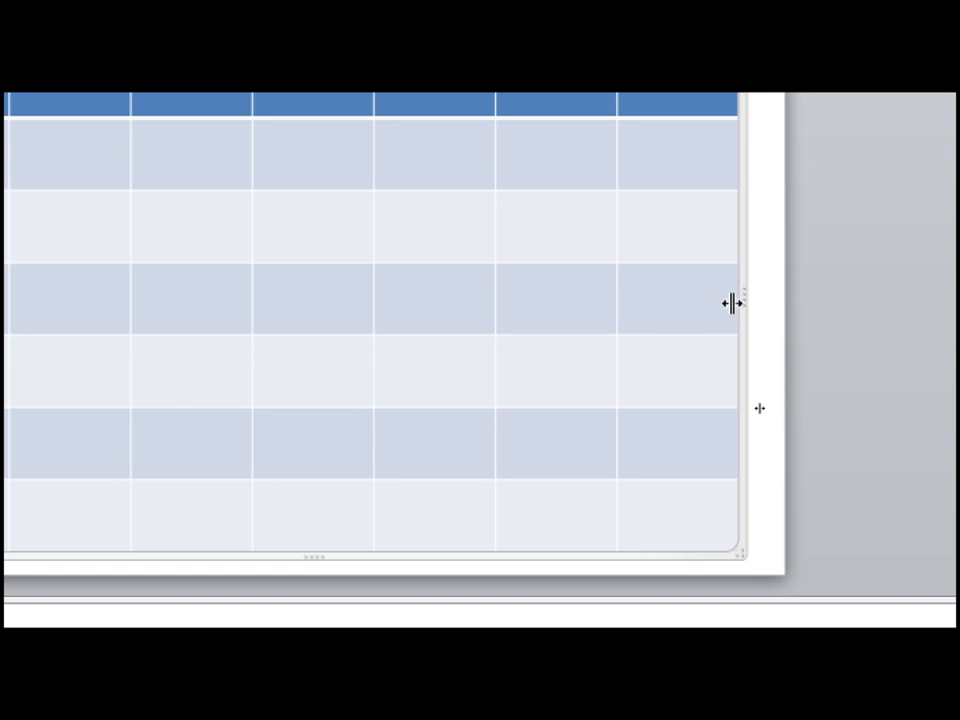
pyautogui.moveTo(735, 300); pyautogui.dragTo(755, 296)
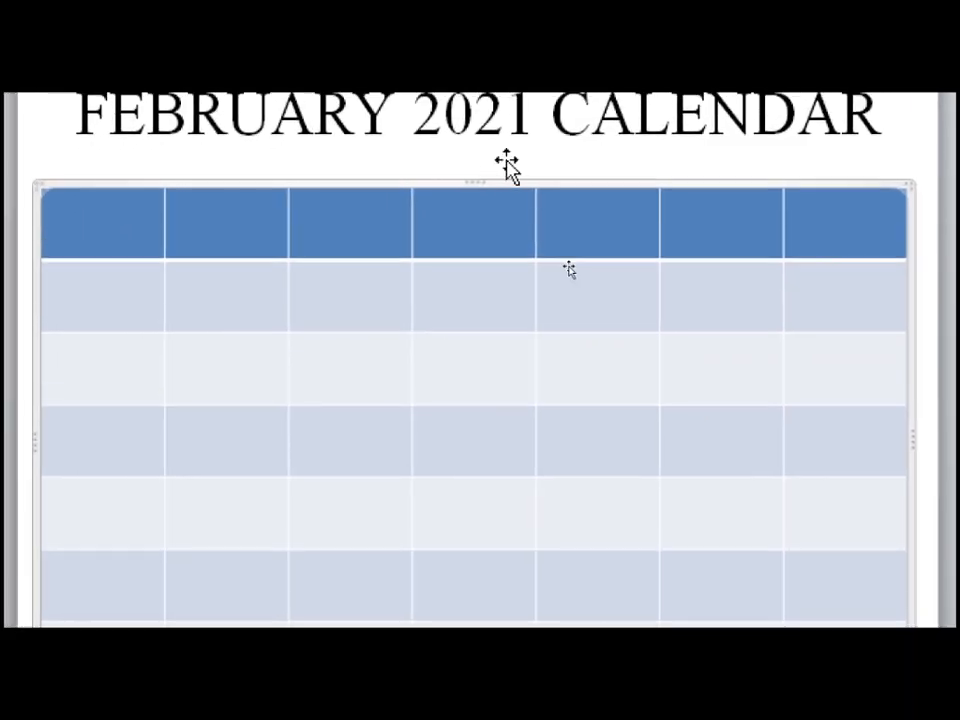
pyautogui.moveTo(480, 180); pyautogui.dragTo(479, 166)
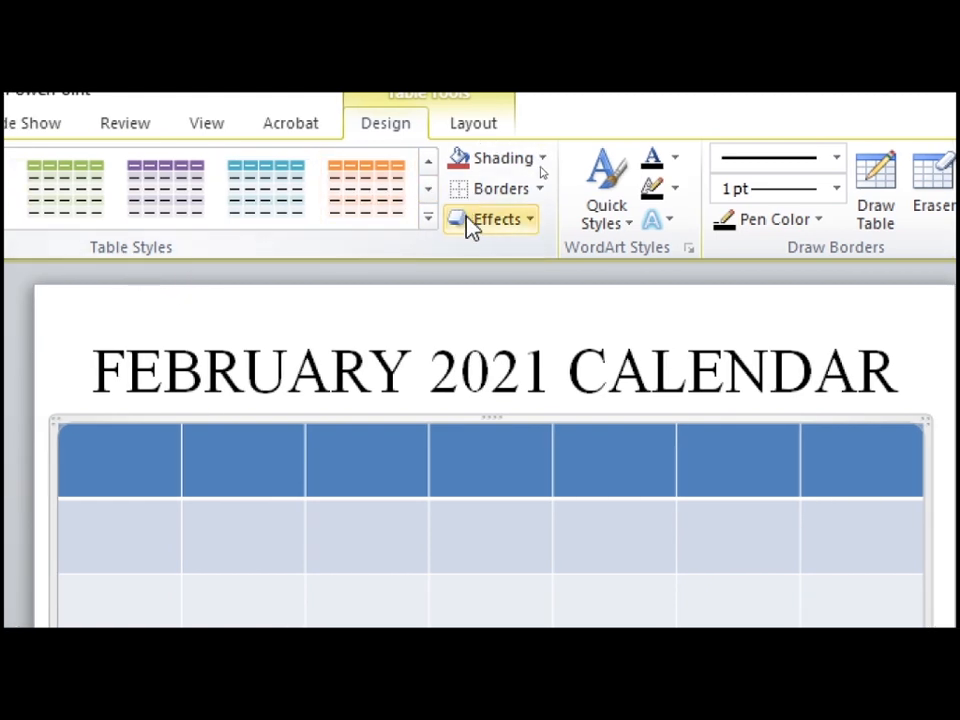
# Apply the plain table style without fill or grid lines to the calendar table
pyautogui.click(432, 220)
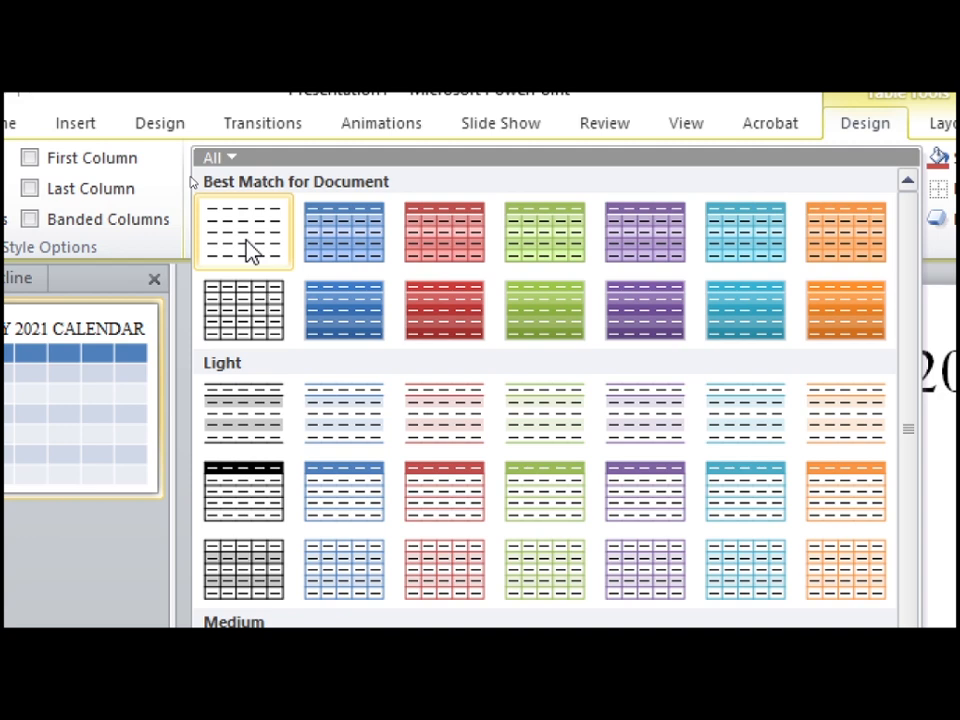
pyautogui.click(250, 250)
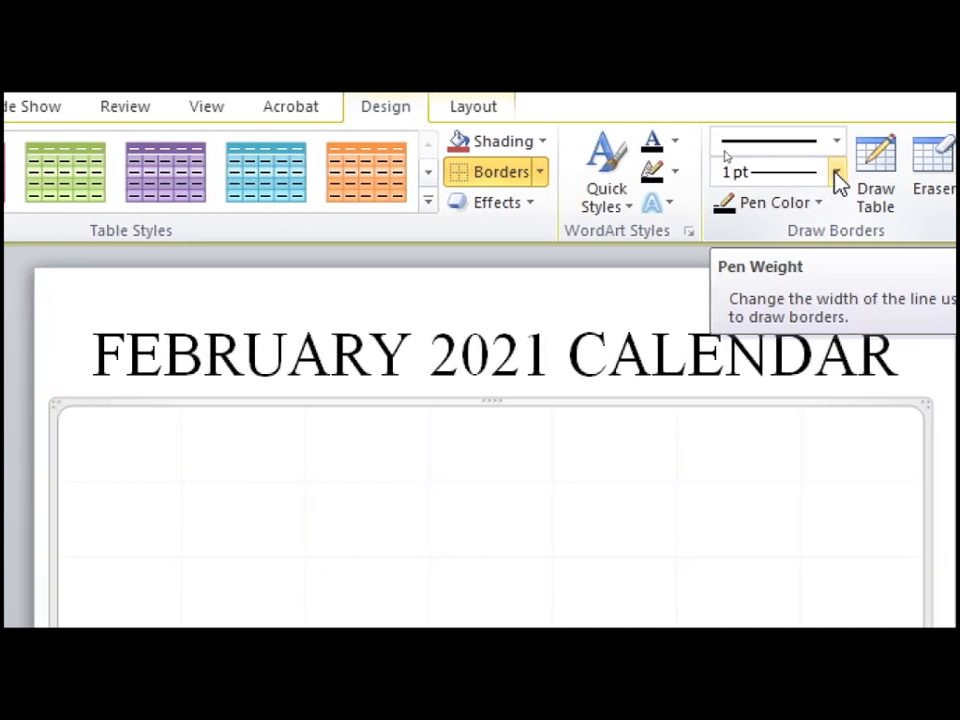
# Set the border pen weight to 3 pt and apply all borders to the calendar table
pyautogui.click(837, 175)
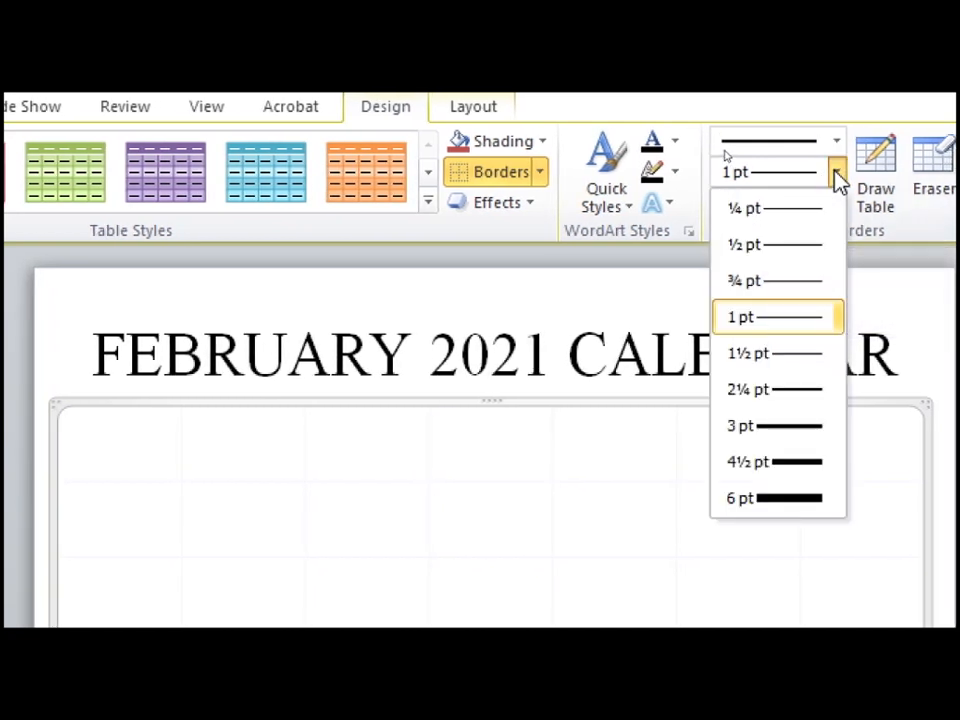
pyautogui.click(785, 431)
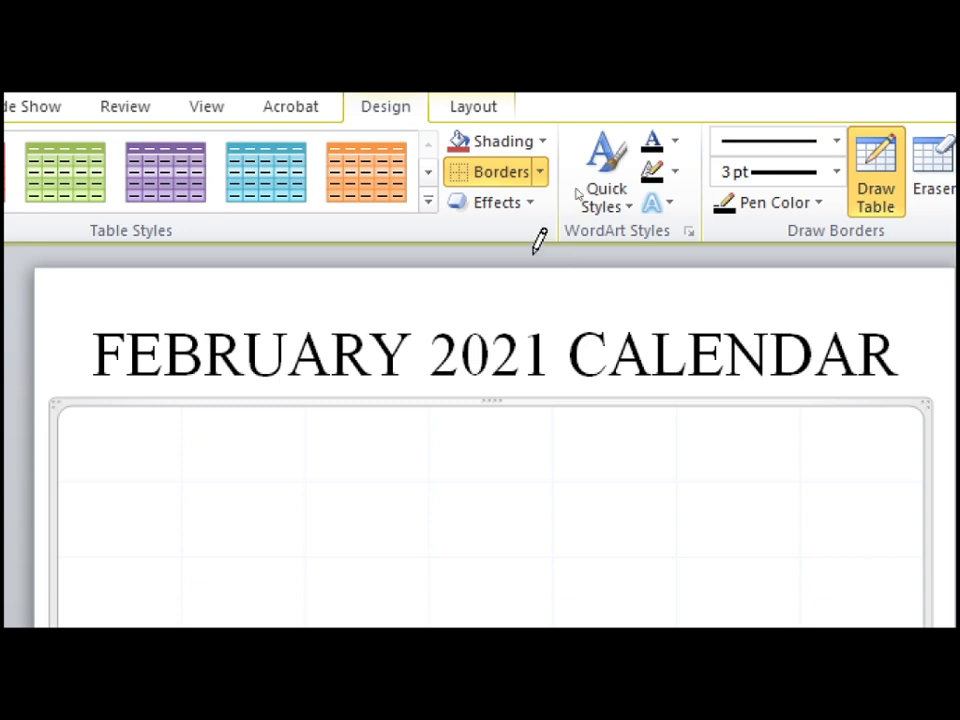
pyautogui.click(541, 173)
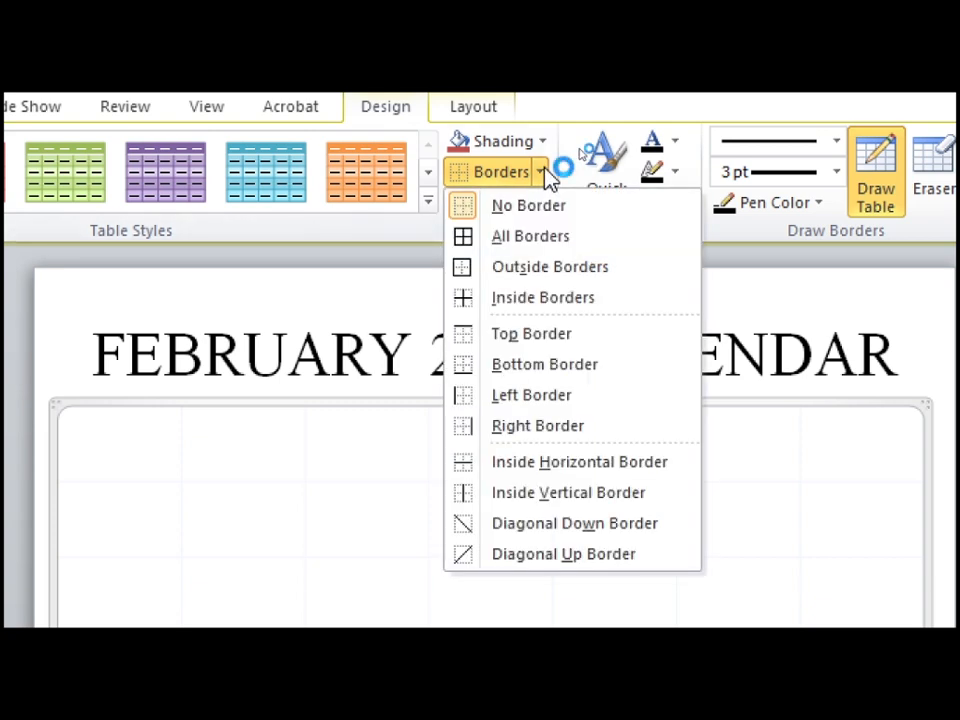
pyautogui.click(540, 248)
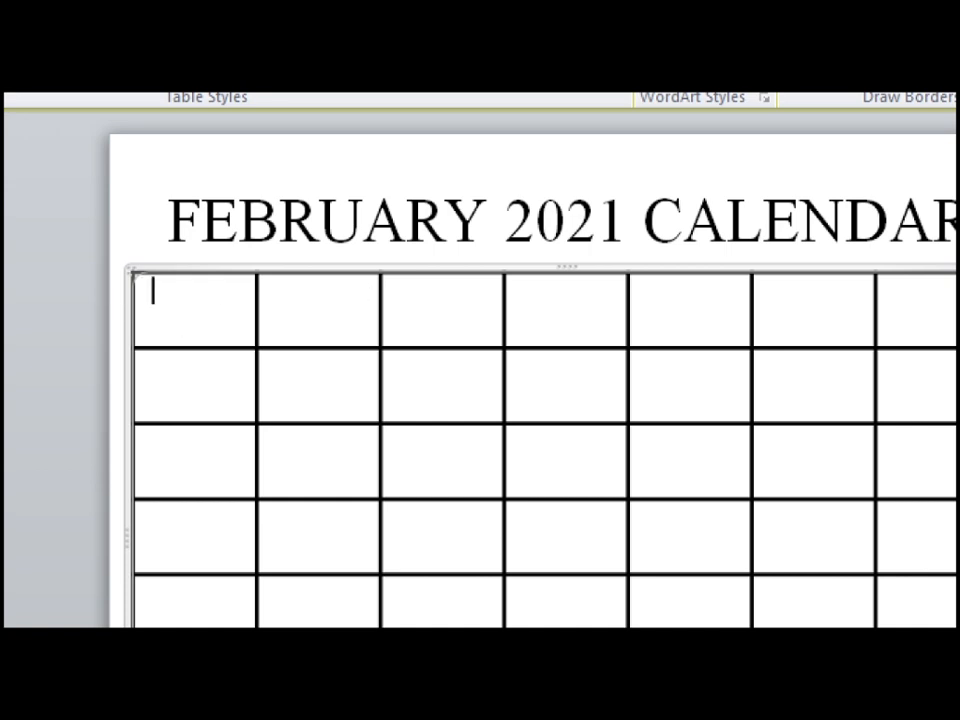
# Enter SUN and MON as the first two weekday headings in the table's top row
pyautogui.write('SUN')
pyautogui.click(332, 297)
pyautogui.write('MON')
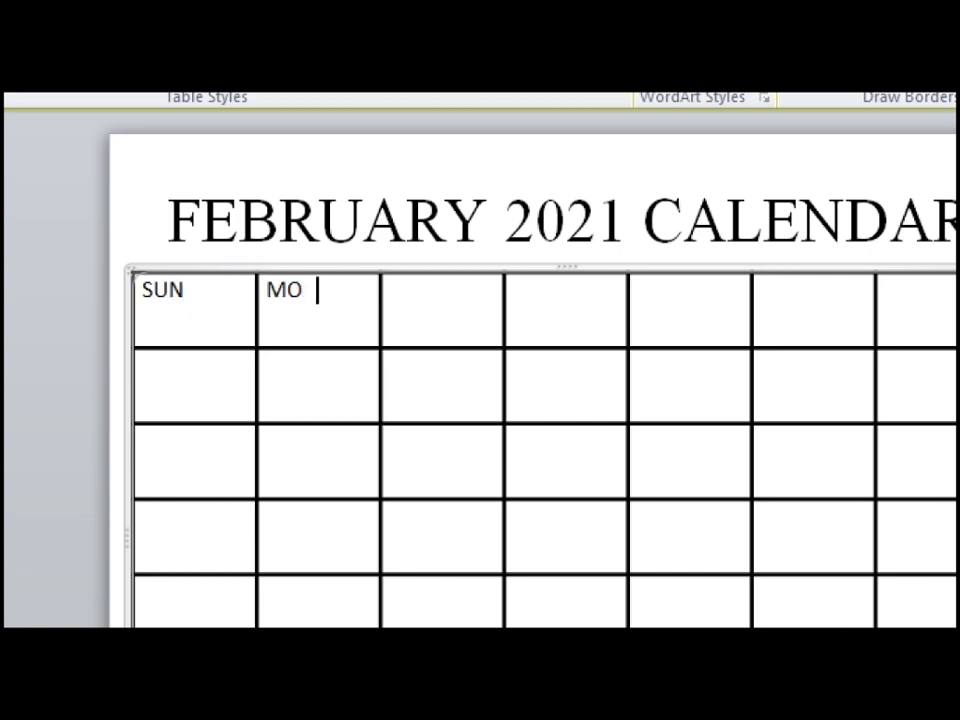
pyautogui.click(470, 298)
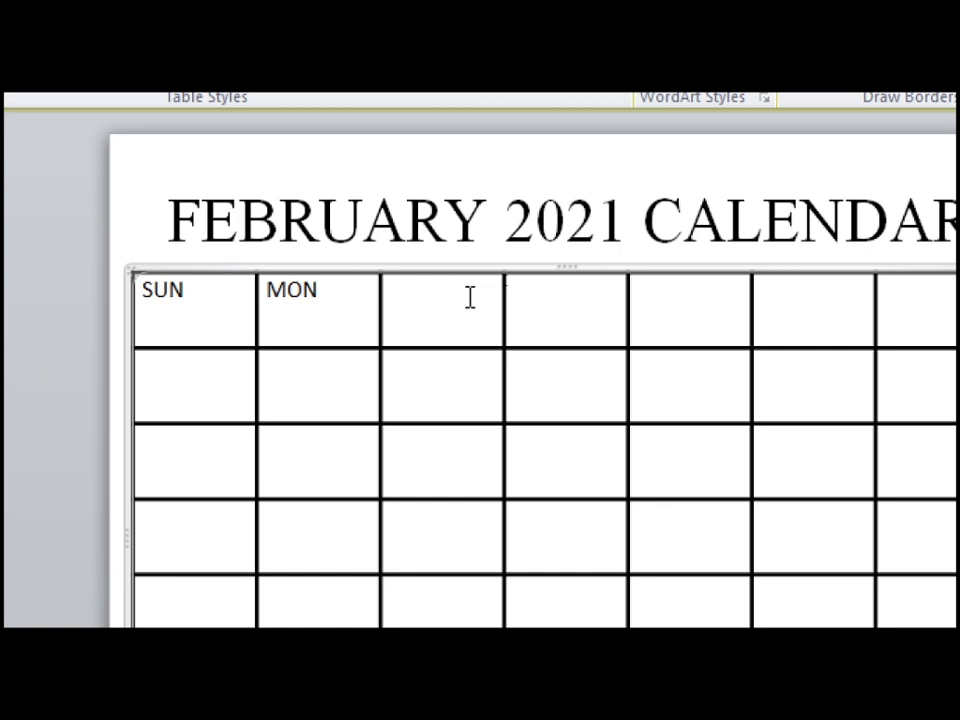
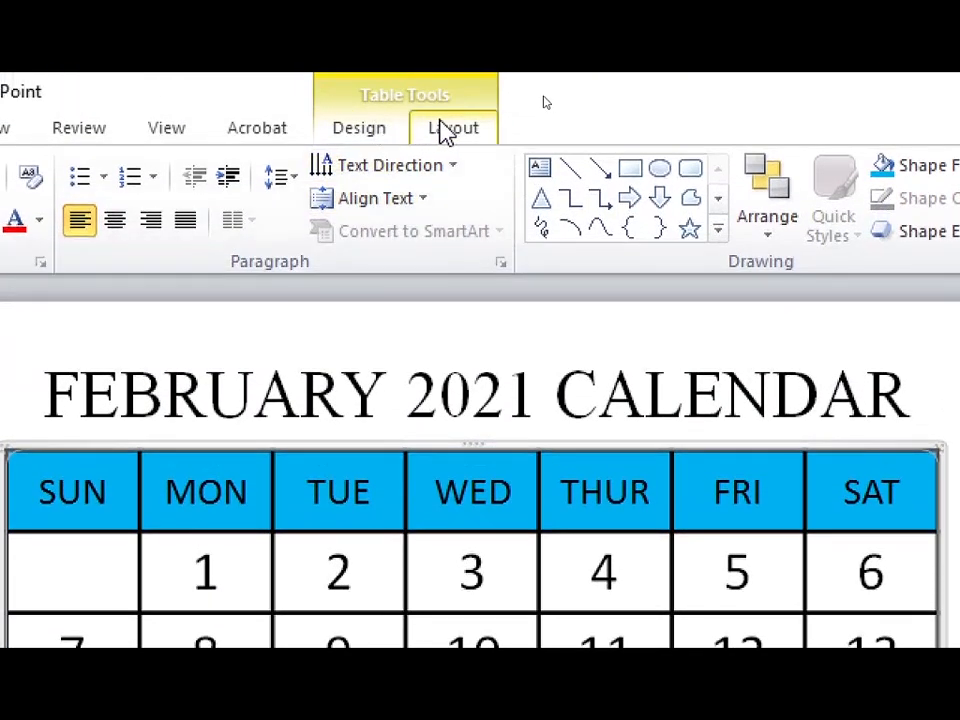
# Merge the cells of the table's last row and enter ONE MONTH CALENDAR in it
pyautogui.click(446, 37)
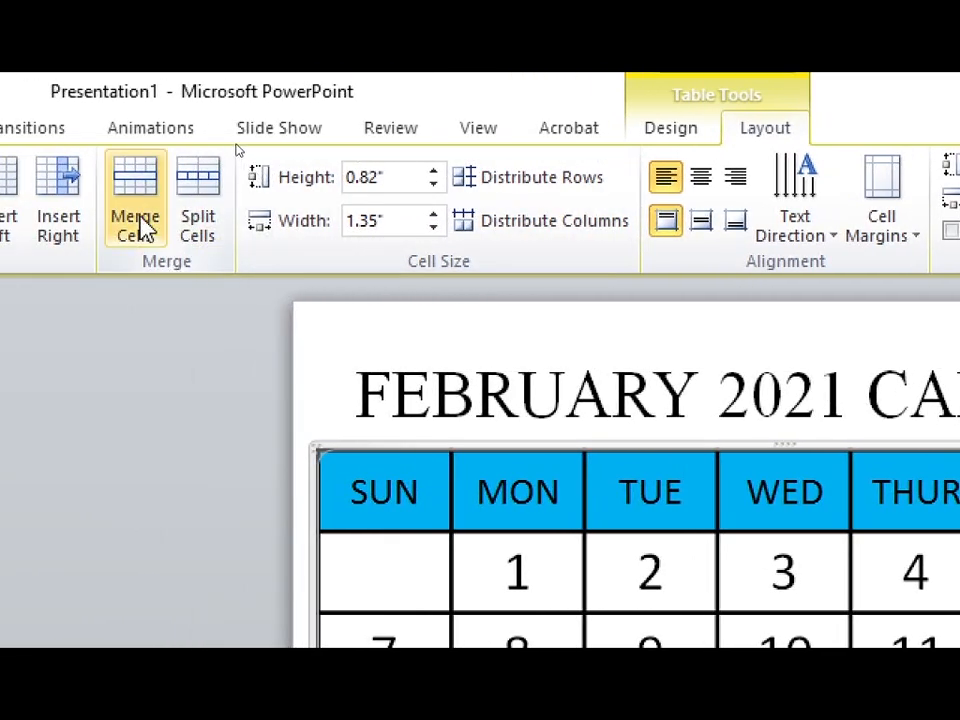
pyautogui.click(140, 220)
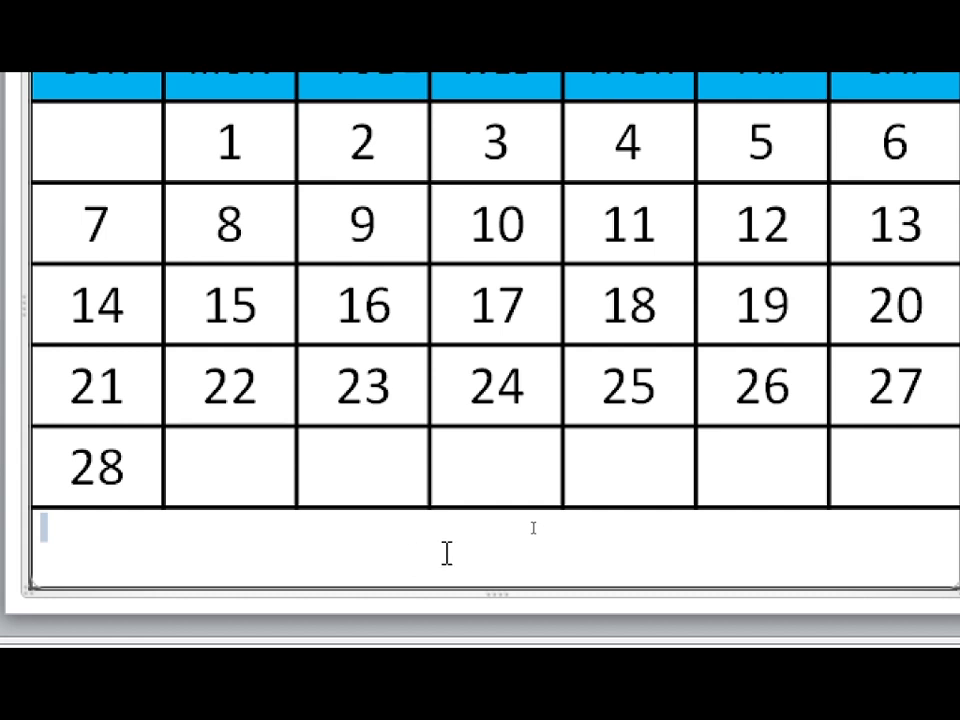
pyautogui.write('o')
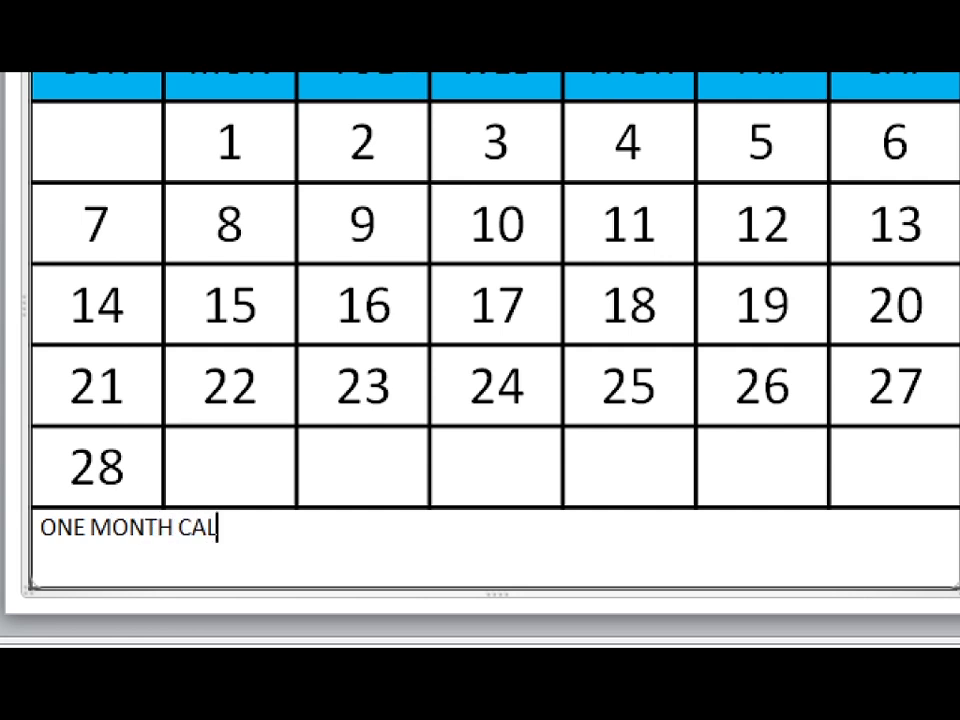
pyautogui.write('AR')
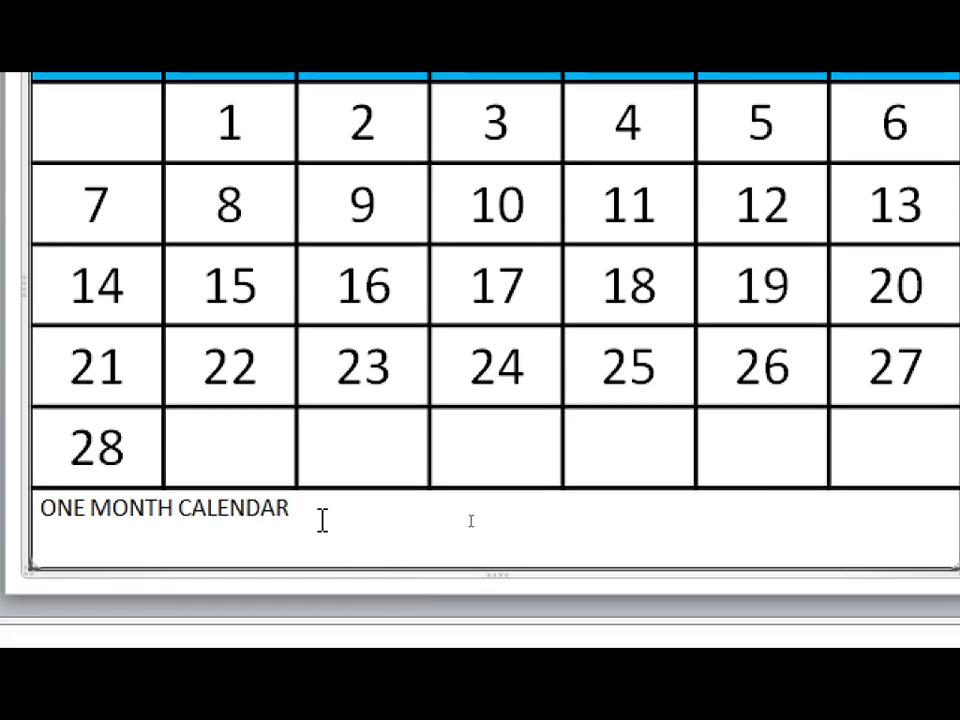
# Center the ONE MONTH CALENDAR text horizontally and vertically in its merged cell
pyautogui.moveTo(298, 512); pyautogui.dragTo(52, 527)
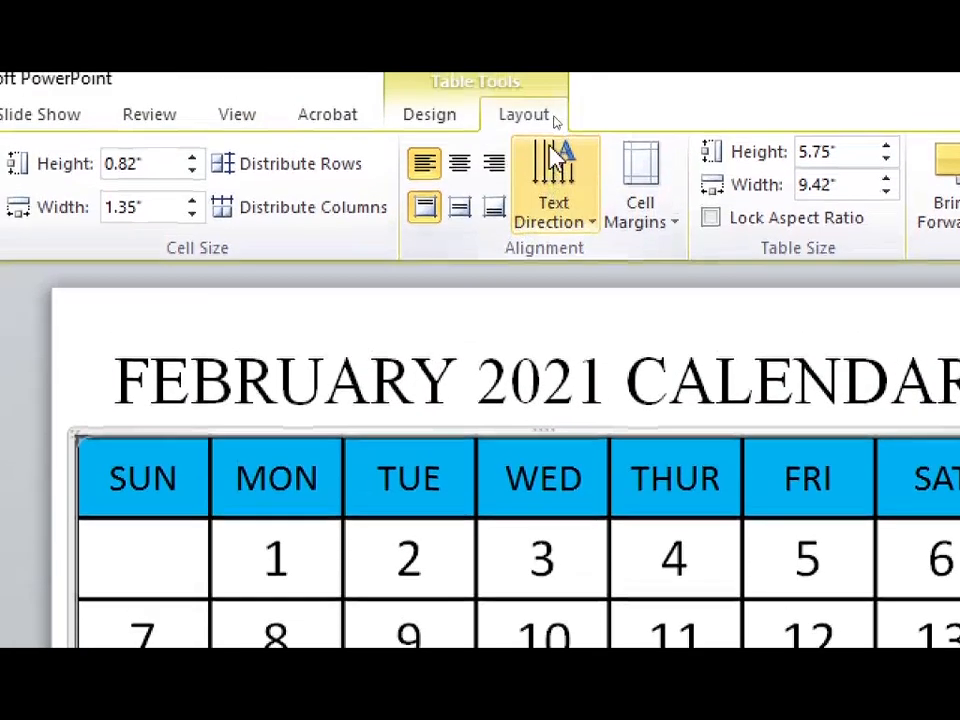
pyautogui.click(460, 185)
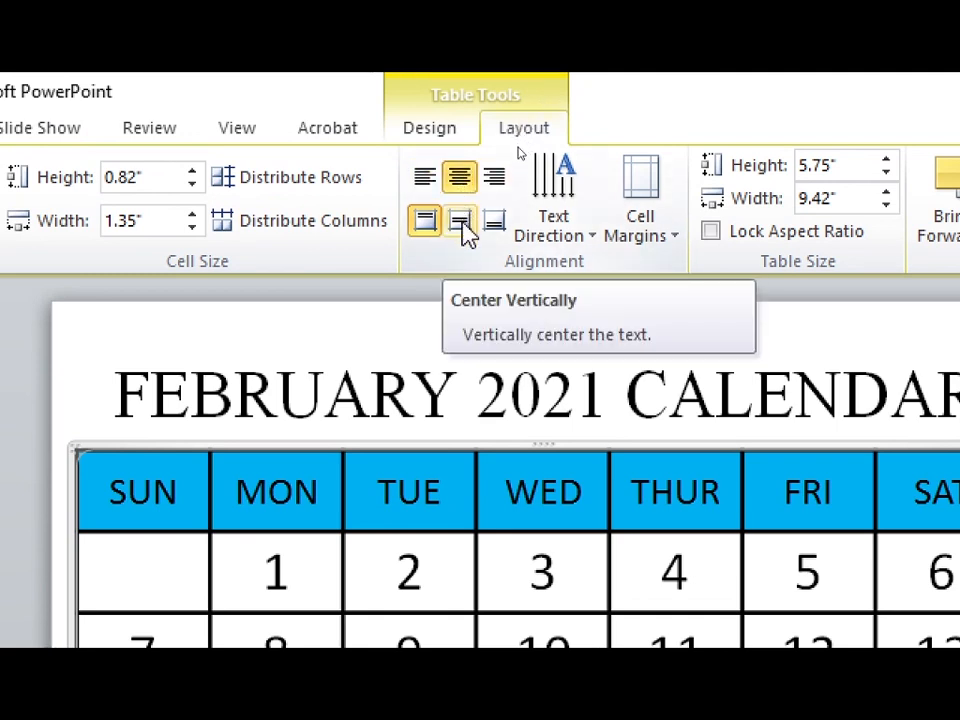
pyautogui.click(463, 228)
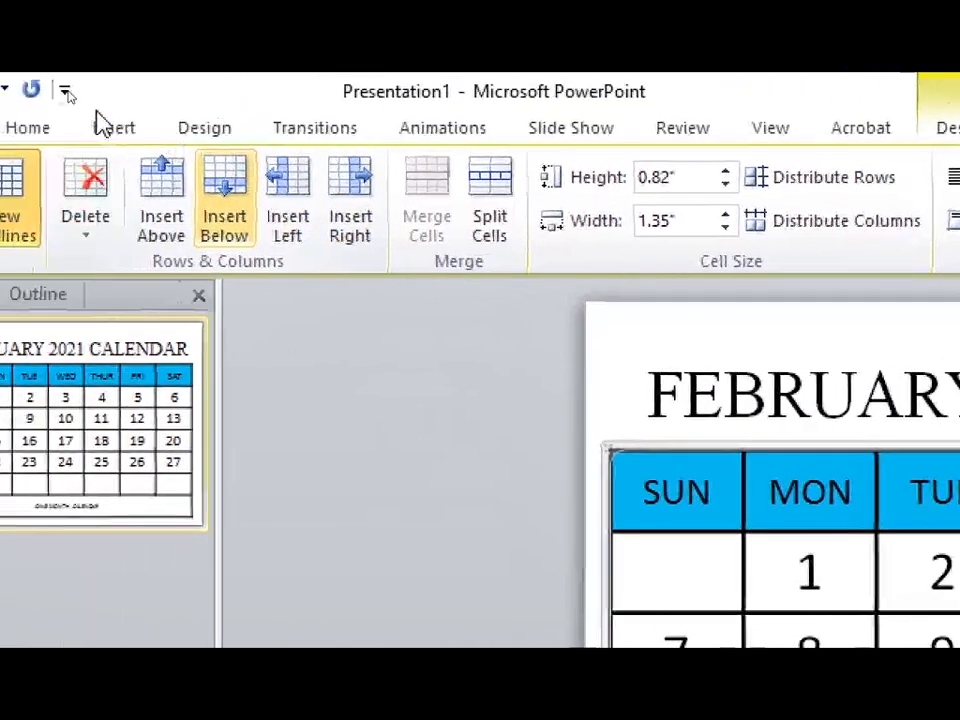
# Enlarge the ONE MONTH CALENDAR text to size 40 and make it bold
pyautogui.click(28, 128)
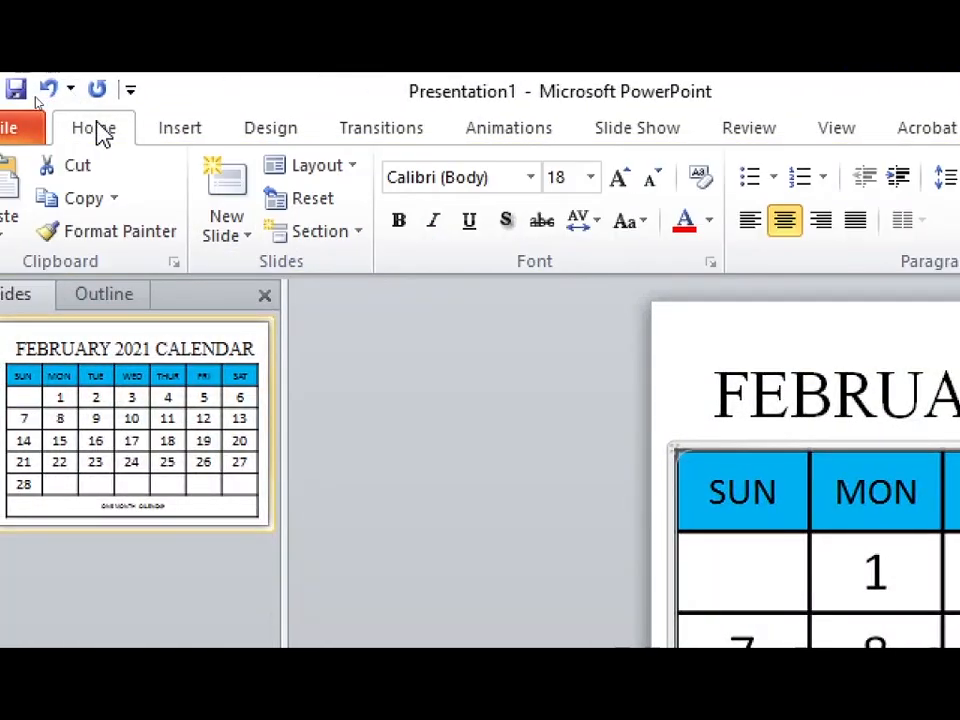
pyautogui.click(618, 182)
pyautogui.click(618, 182)
pyautogui.click(618, 182)
pyautogui.click(618, 182)
pyautogui.click(618, 182)
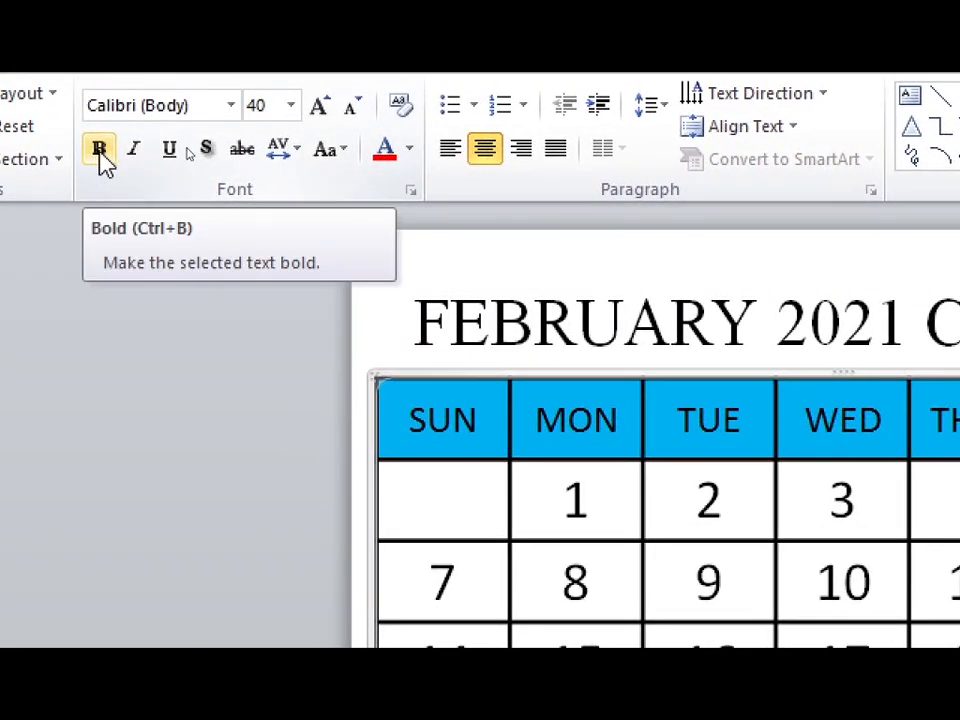
pyautogui.click(100, 150)
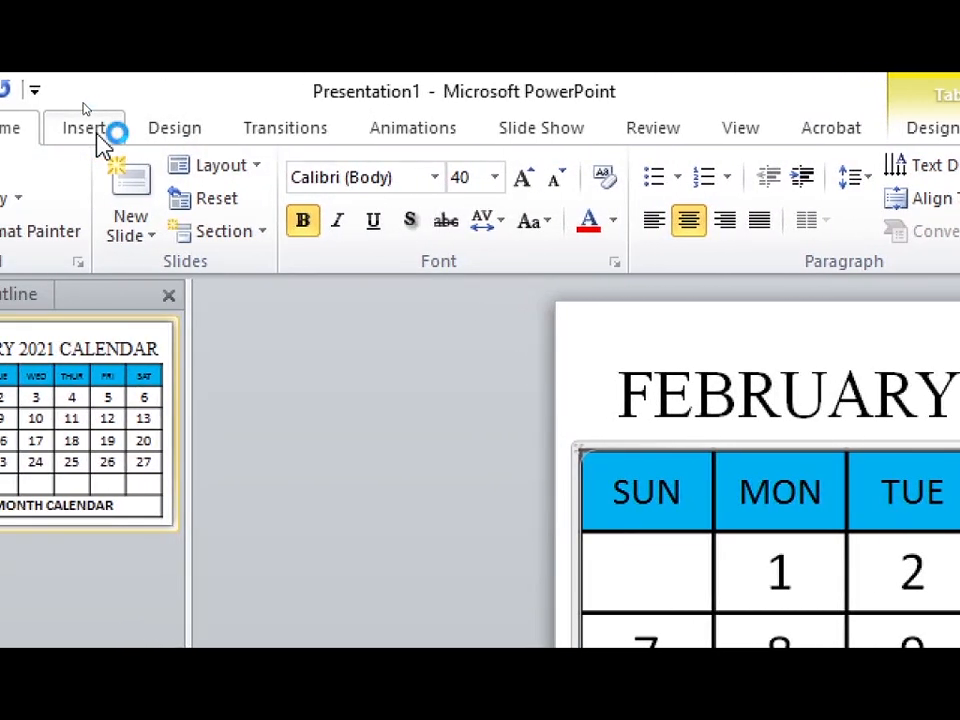
# Search the clip art for ANIMAL and insert the tiger picture on the slide
pyautogui.click(98, 138)
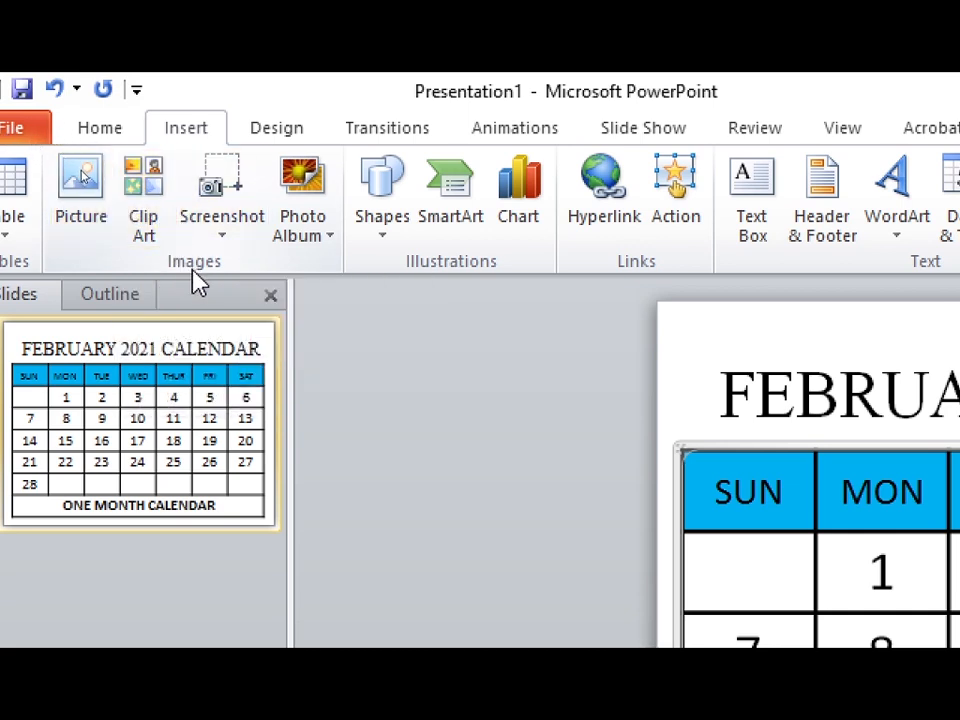
pyautogui.click(140, 182)
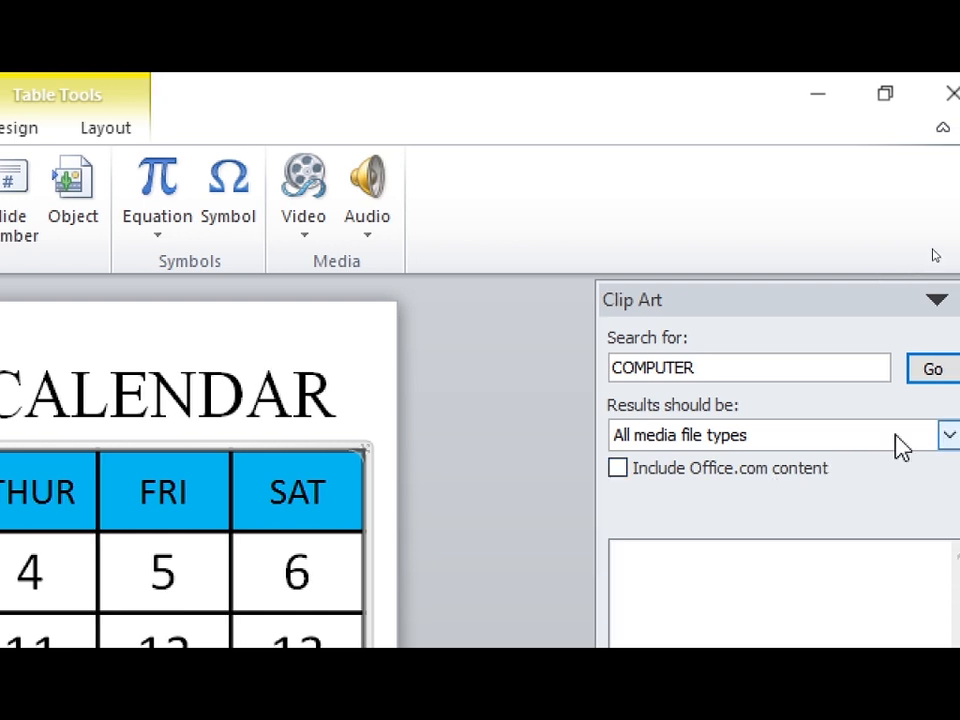
pyautogui.click(712, 369)
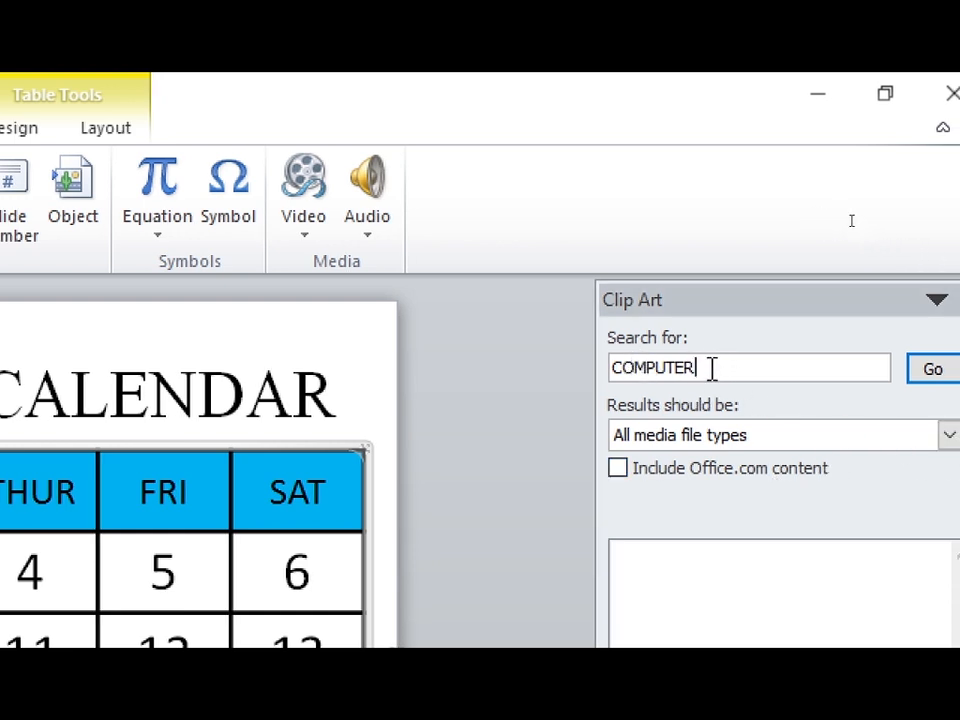
pyautogui.moveTo(698, 369); pyautogui.dragTo(570, 369)
pyautogui.press('BackSpace')
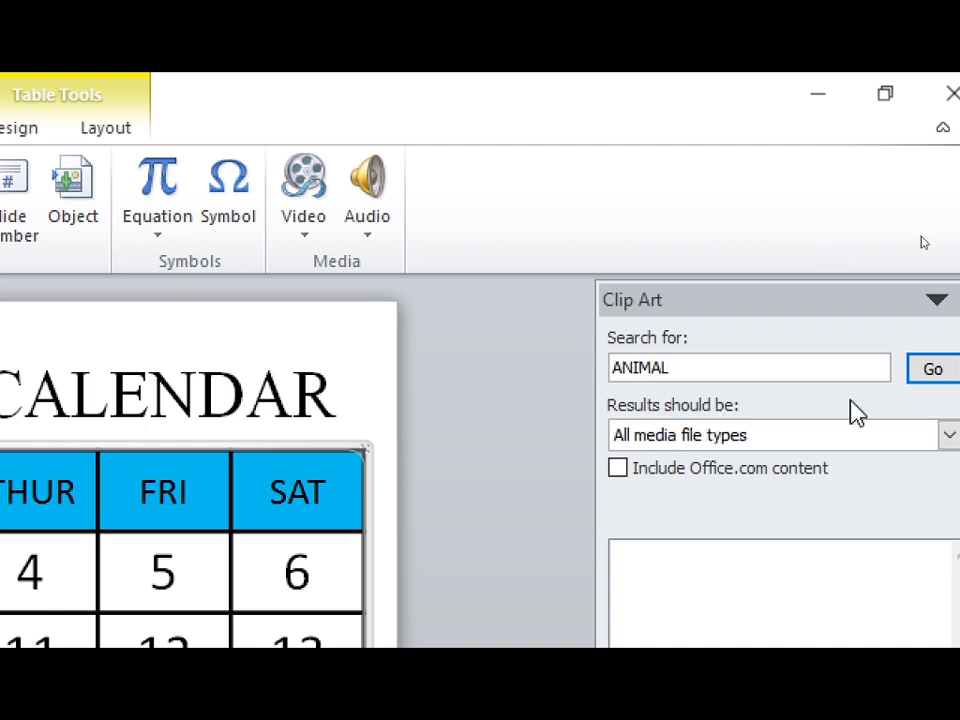
pyautogui.click(930, 378)
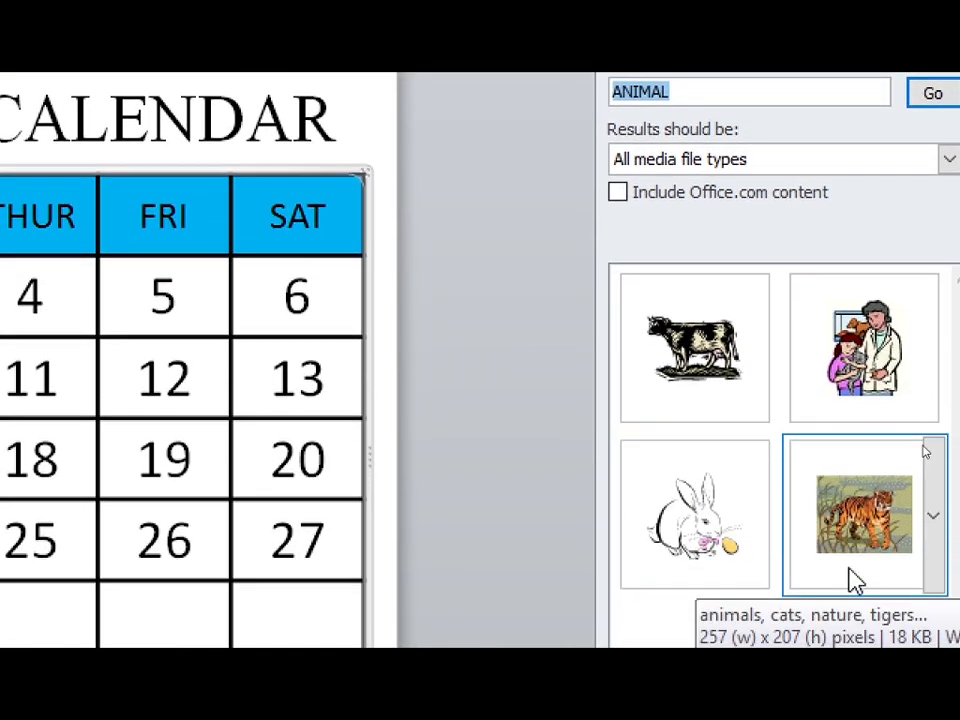
pyautogui.click(866, 520)
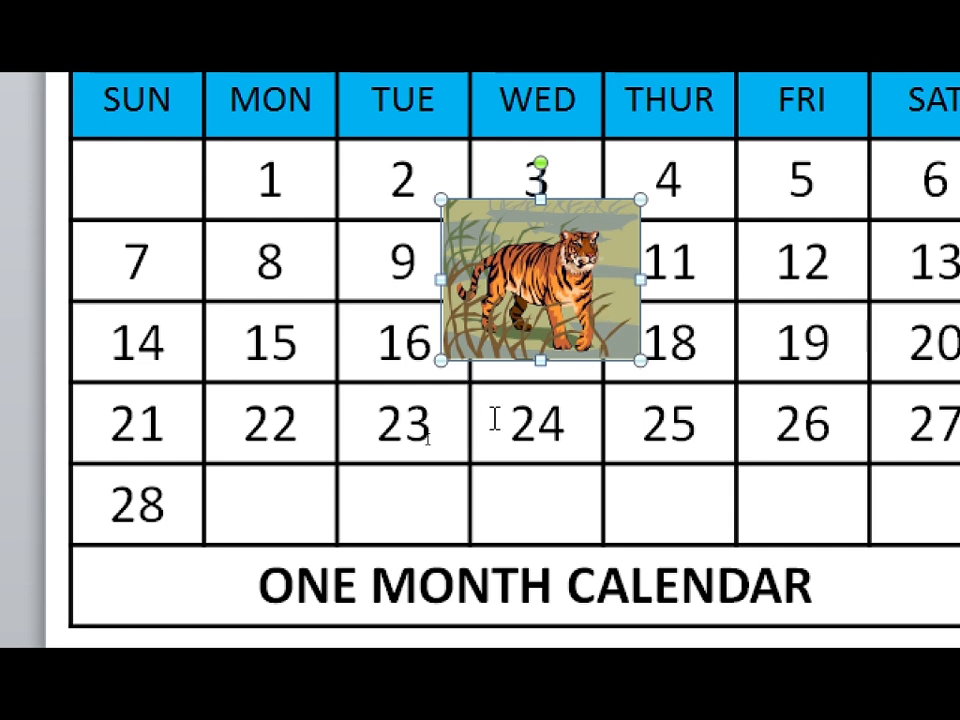
# Stretch the tiger picture to cover the table's full width from below the weekday headings to the bottom edge
pyautogui.moveTo(540, 362); pyautogui.dragTo(540, 545)
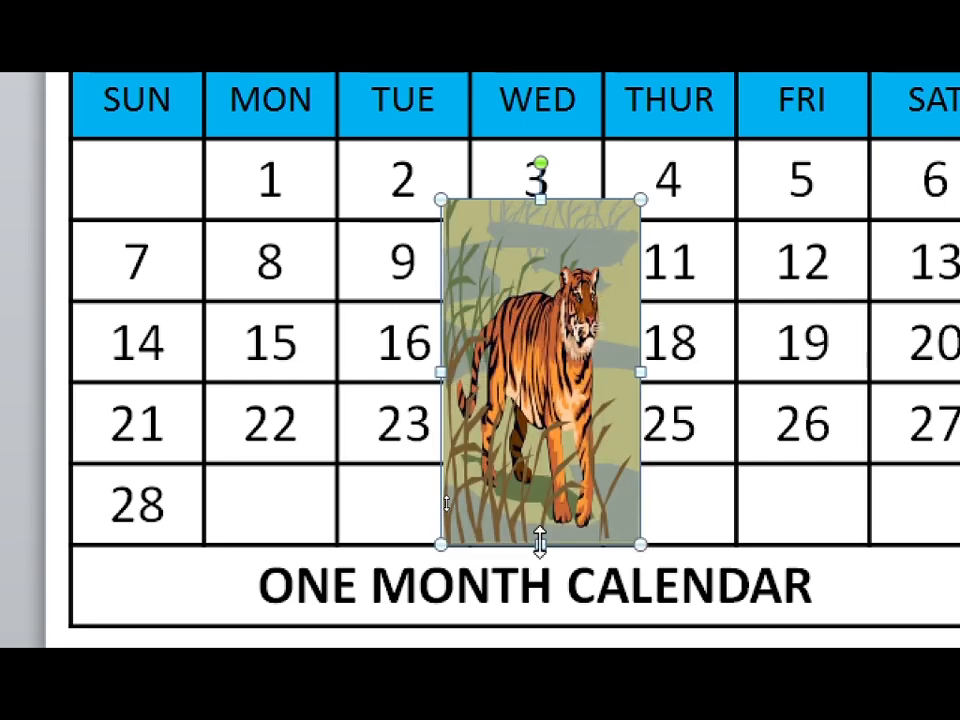
pyautogui.moveTo(443, 370); pyautogui.dragTo(92, 408)
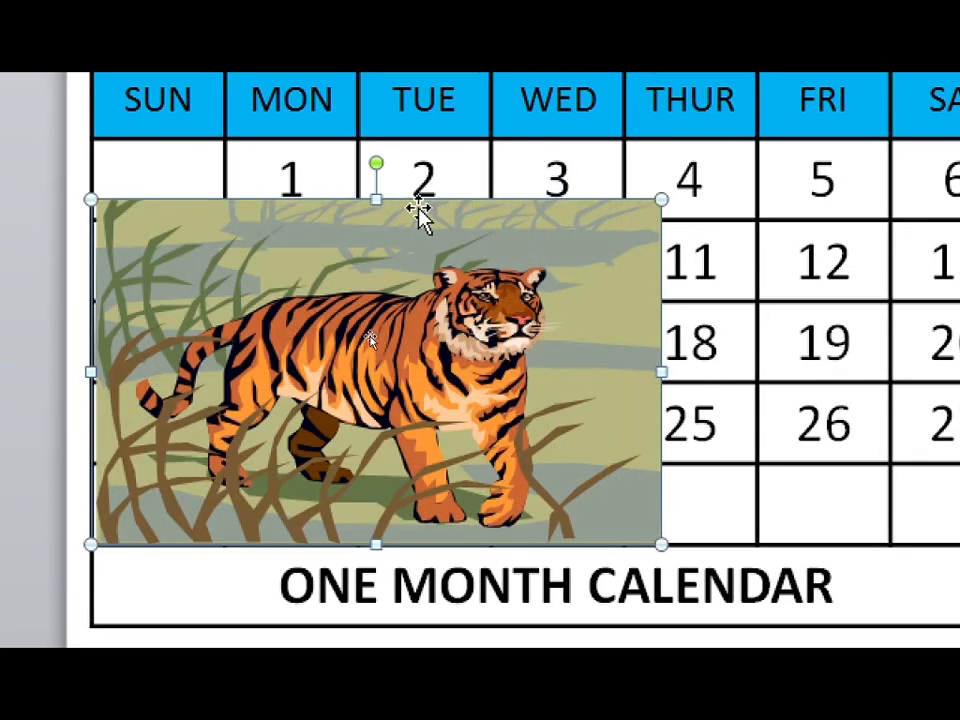
pyautogui.moveTo(374, 197); pyautogui.dragTo(372, 143)
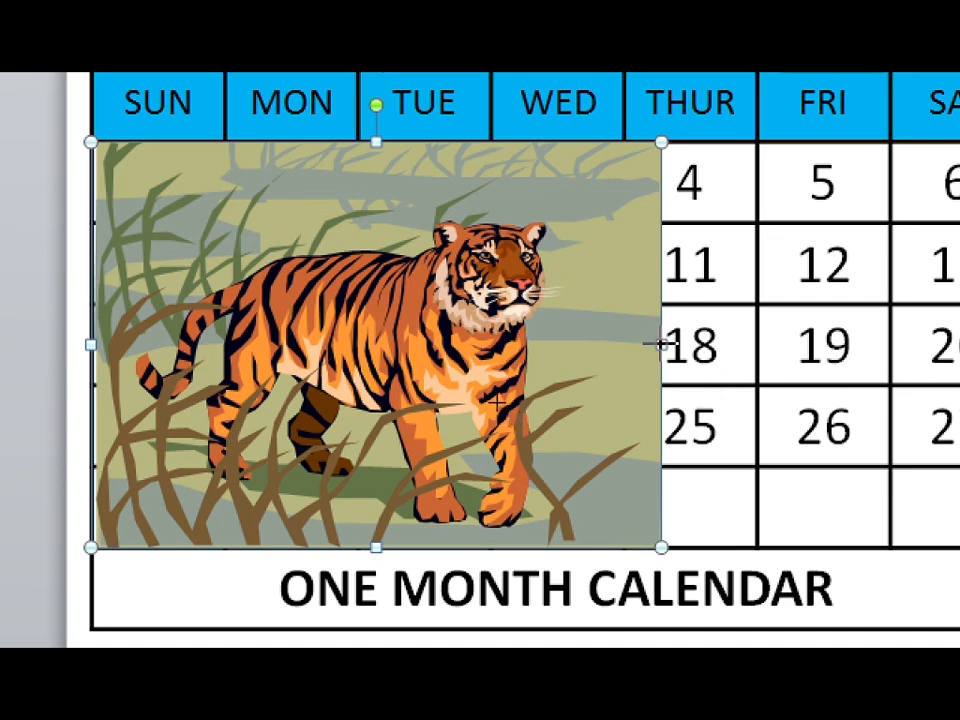
pyautogui.moveTo(665, 342); pyautogui.dragTo(861, 321)
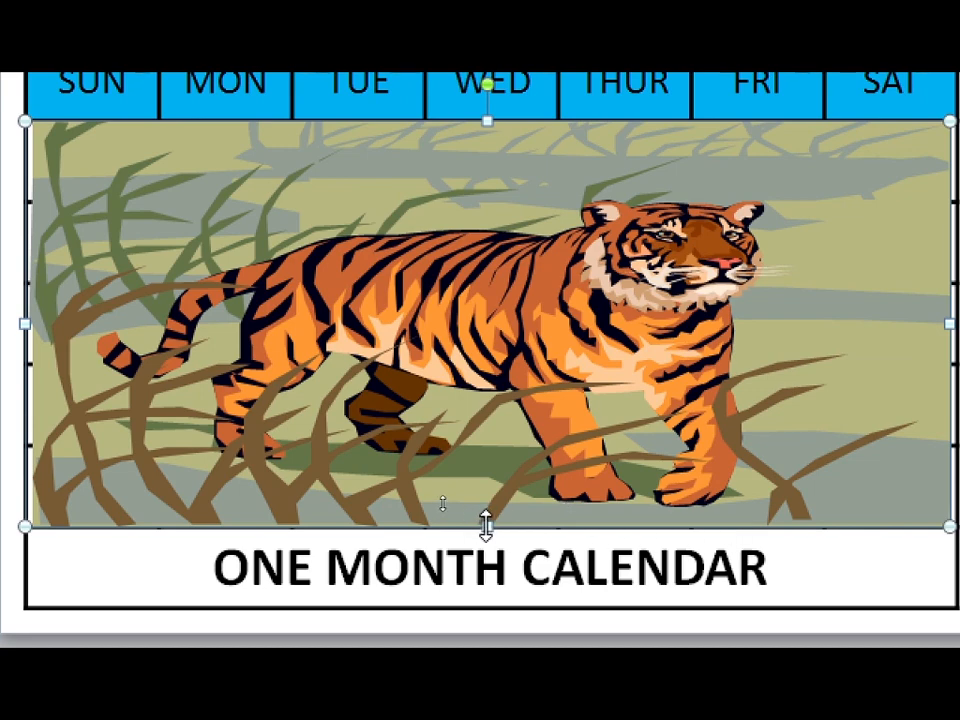
pyautogui.moveTo(485, 525); pyautogui.dragTo(487, 554)
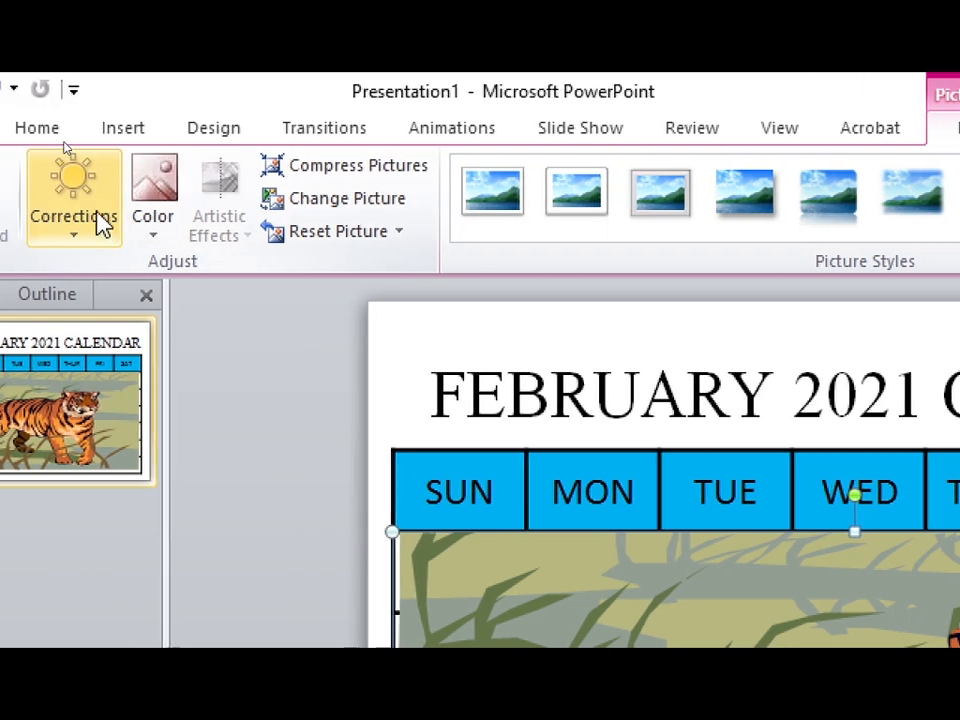
# Set the tiger picture's brightness to +40% and contrast to -40%, and send it behind the calendar table
pyautogui.click(100, 224)
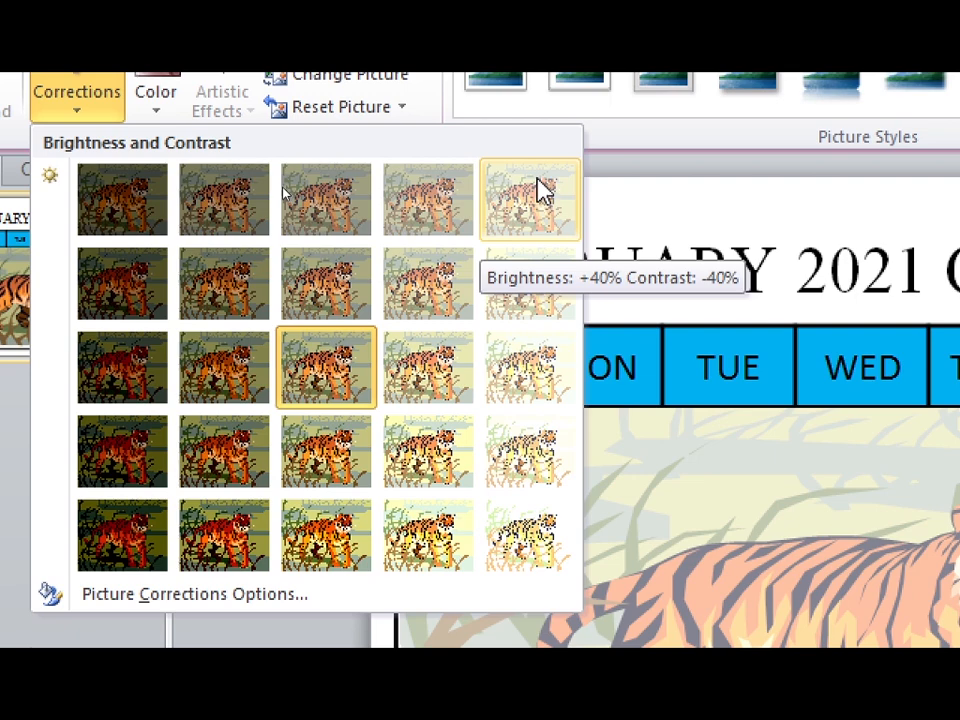
pyautogui.click(540, 190)
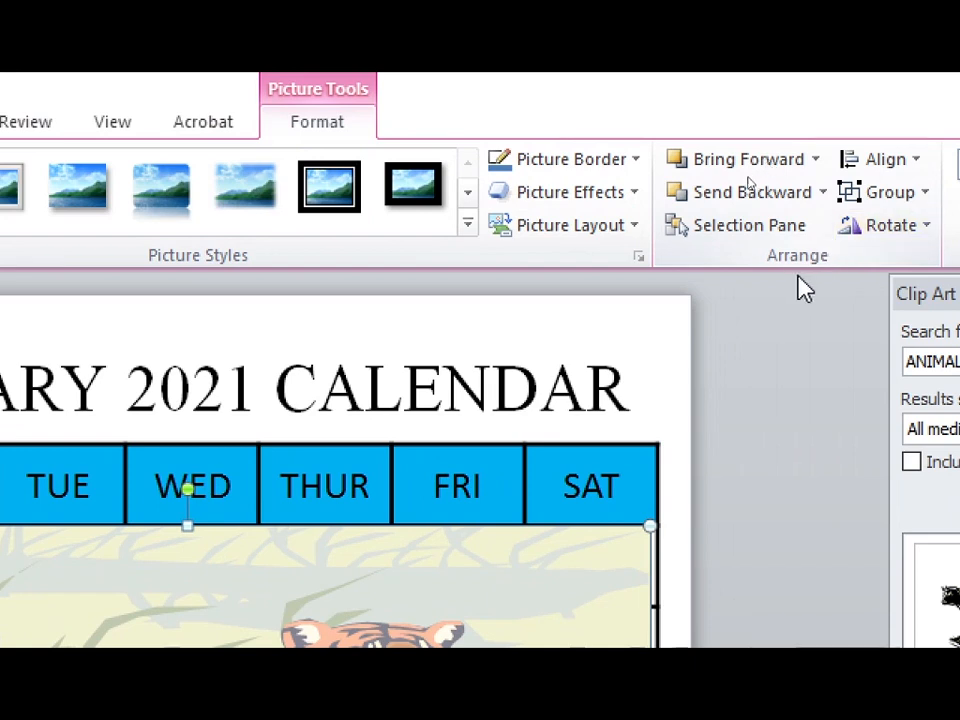
pyautogui.click(773, 207)
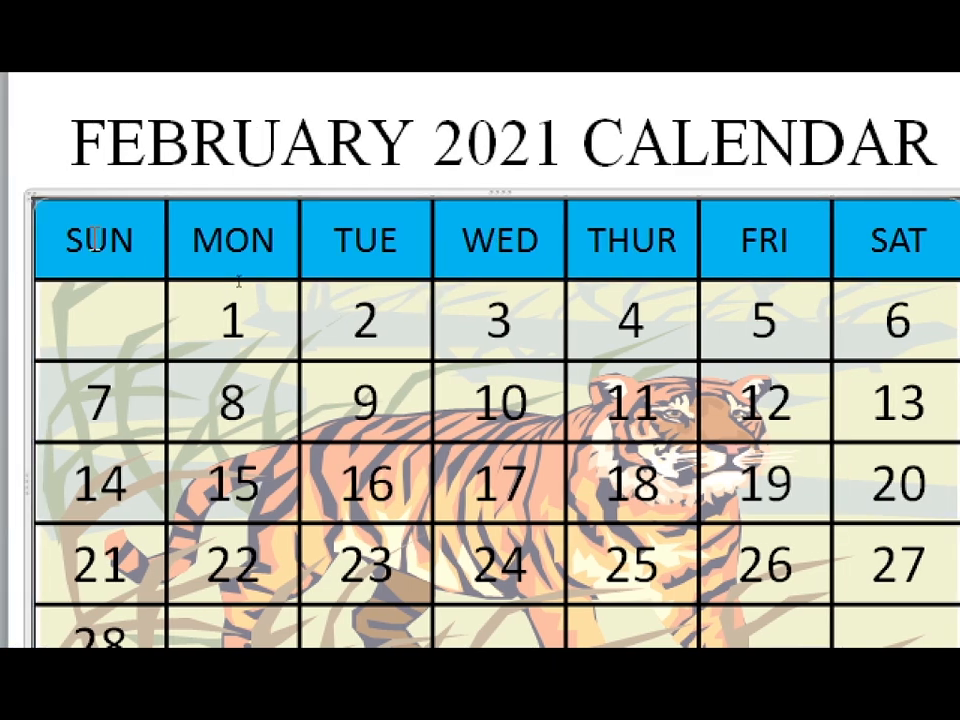
# Change the font color of the SUN and SAT headings to the standard red
pyautogui.doubleClick(68, 240)
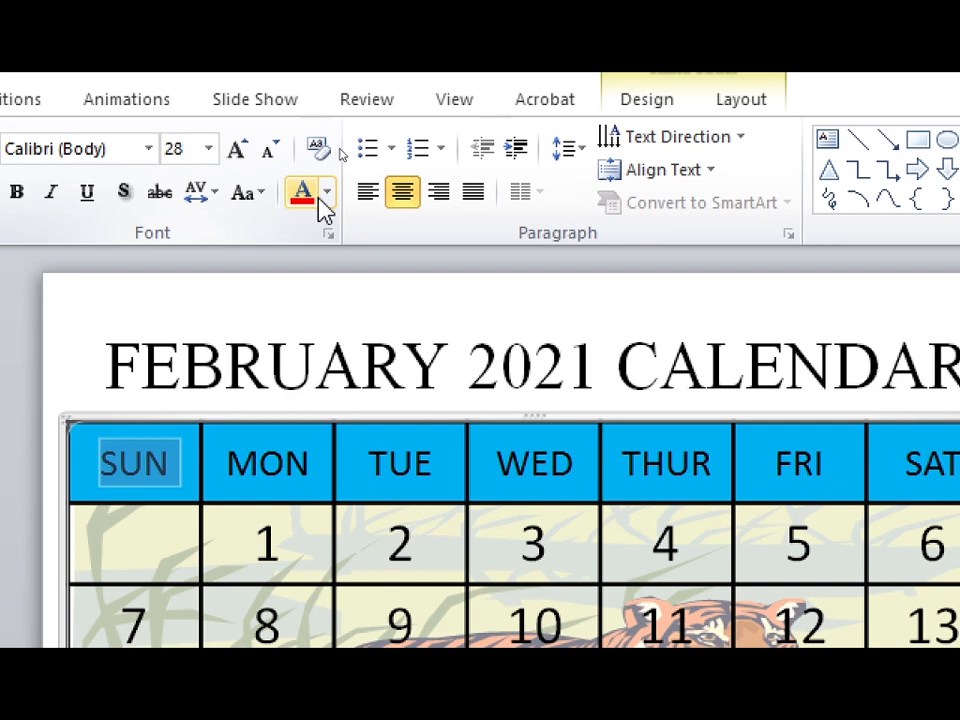
pyautogui.click(326, 193)
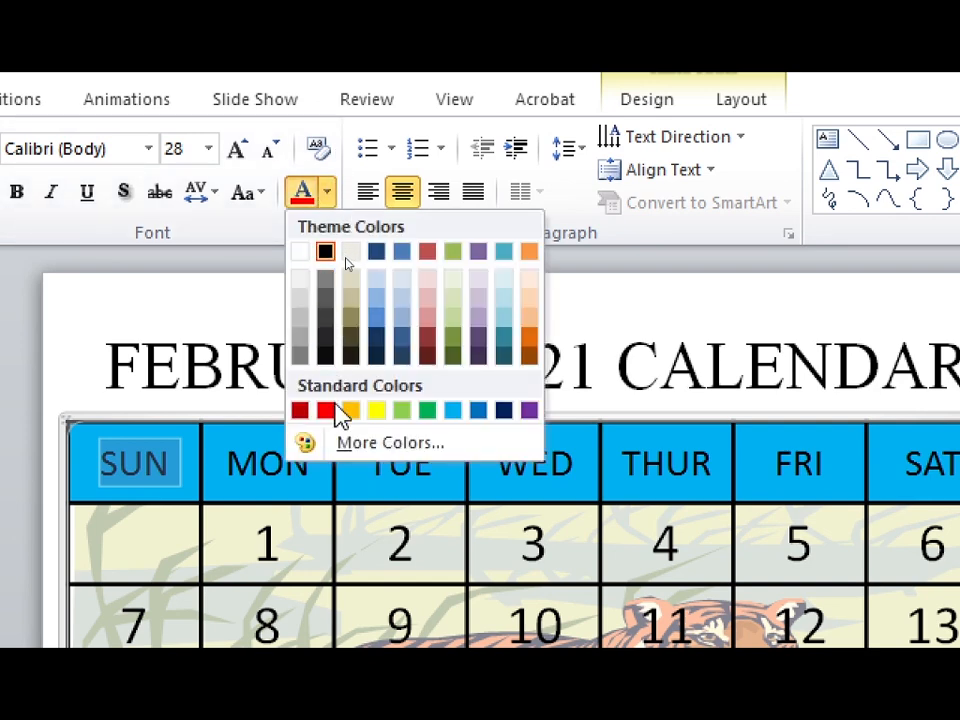
pyautogui.click(326, 411)
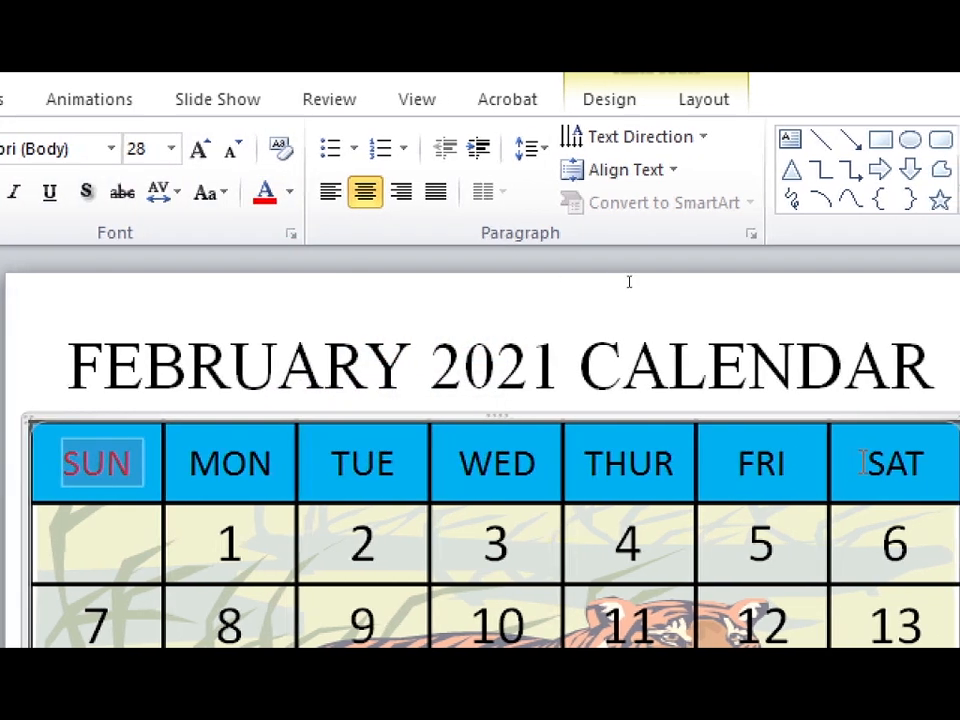
pyautogui.click(933, 463)
pyautogui.hotkey('shift', 'Home')
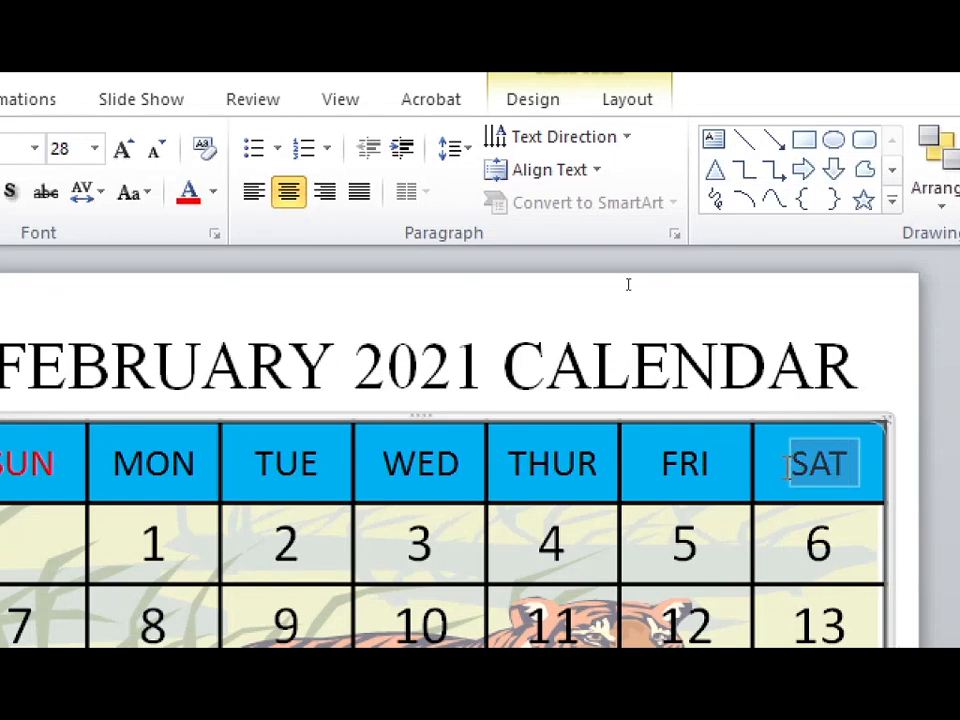
pyautogui.click(214, 193)
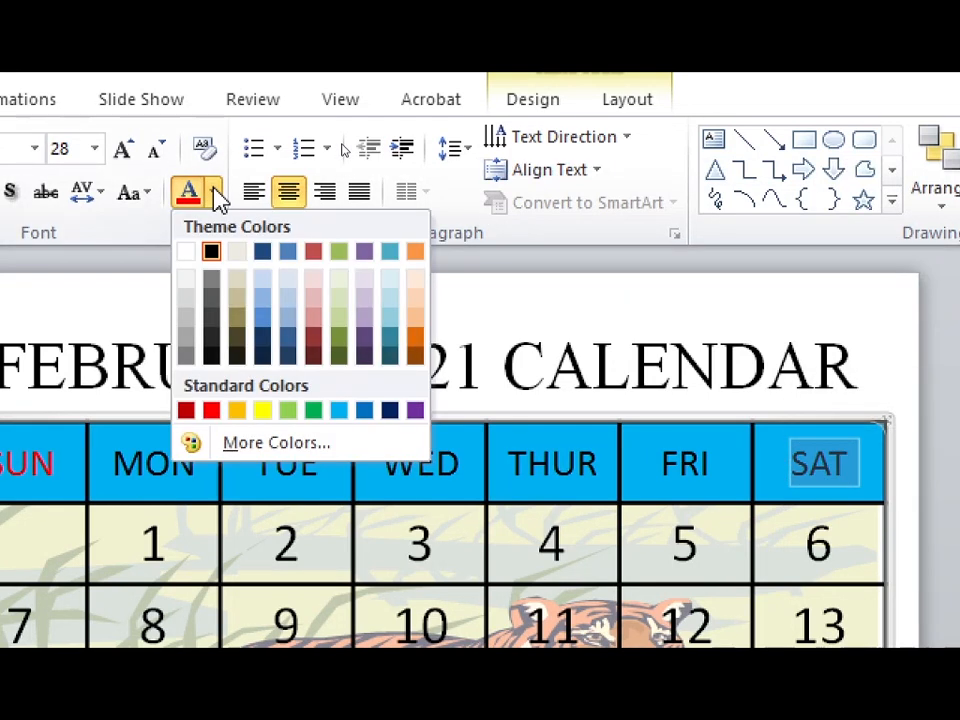
pyautogui.click(211, 410)
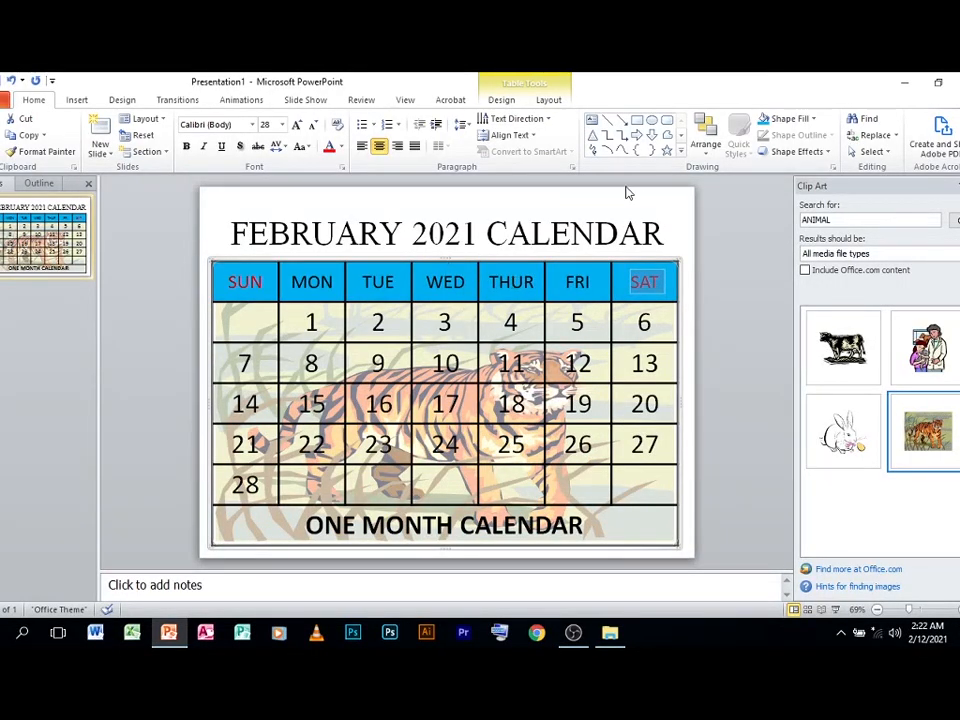
# Close the Clip Art pane and place the cursor in the slide title
pyautogui.click(955, 187)
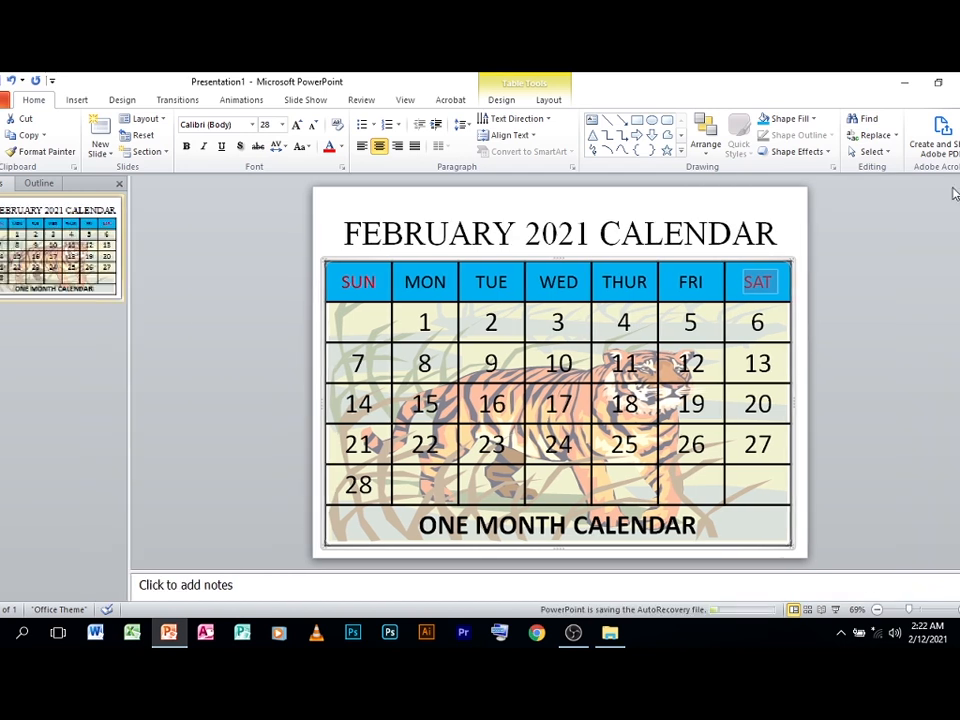
pyautogui.click(636, 237)
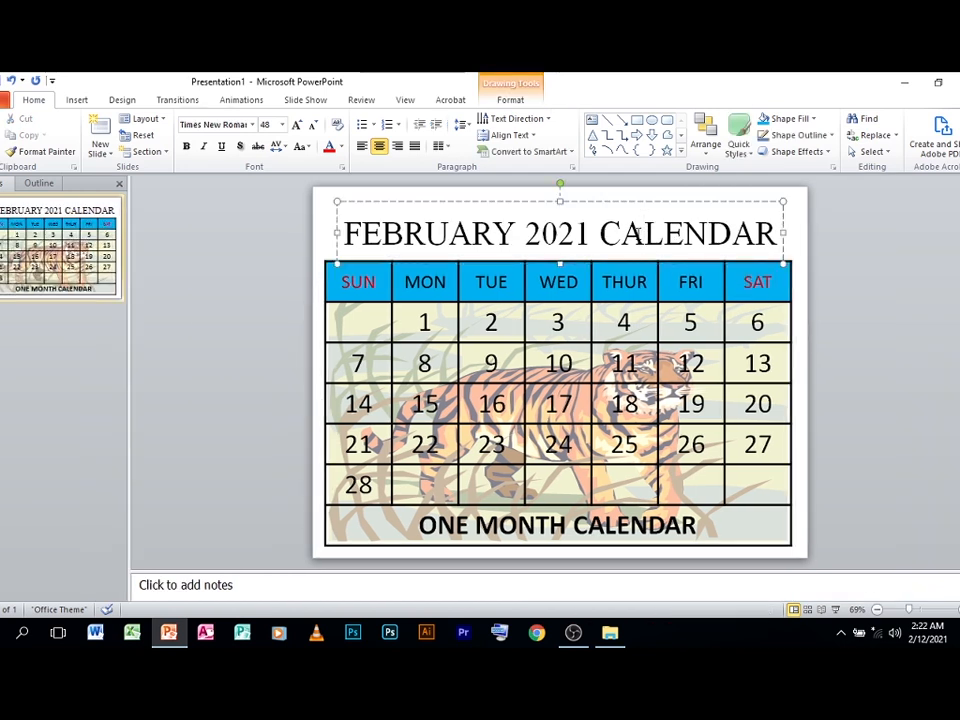